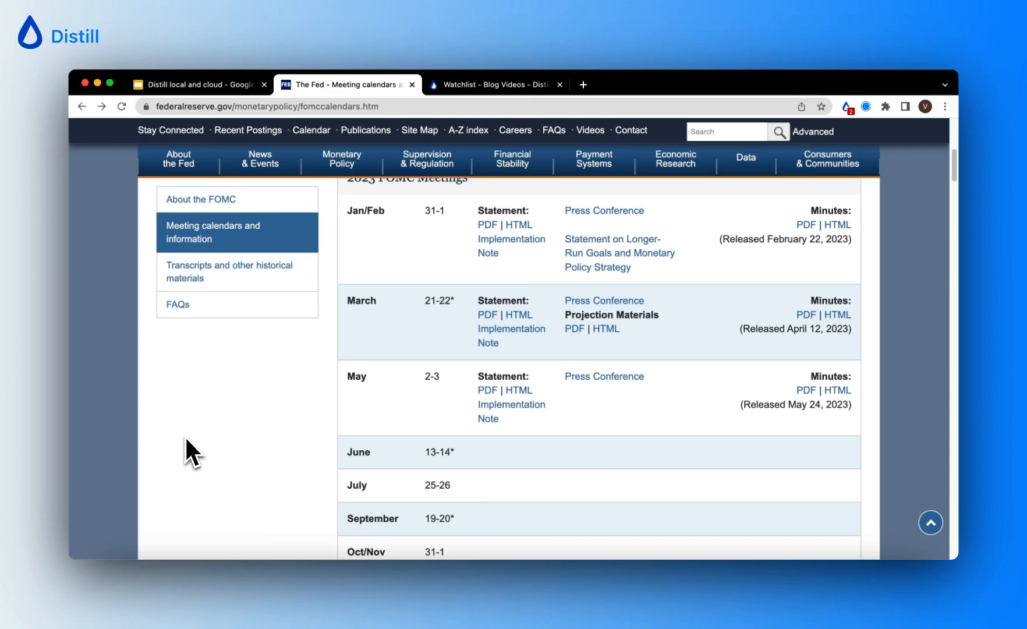
Step: Review the 2023 FOMC meetings list on the Federal Reserve page and the presentation slide on setting up a web page monitor
scroll(186, 439, up, 2)
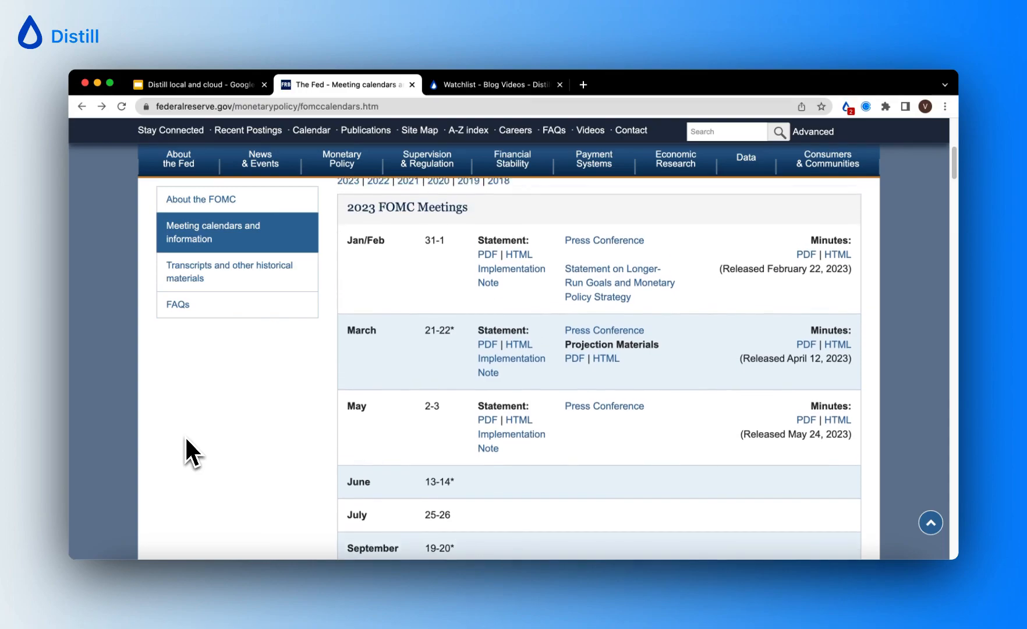
scroll(186, 439, down, 1)
scroll(186, 439, up, 2)
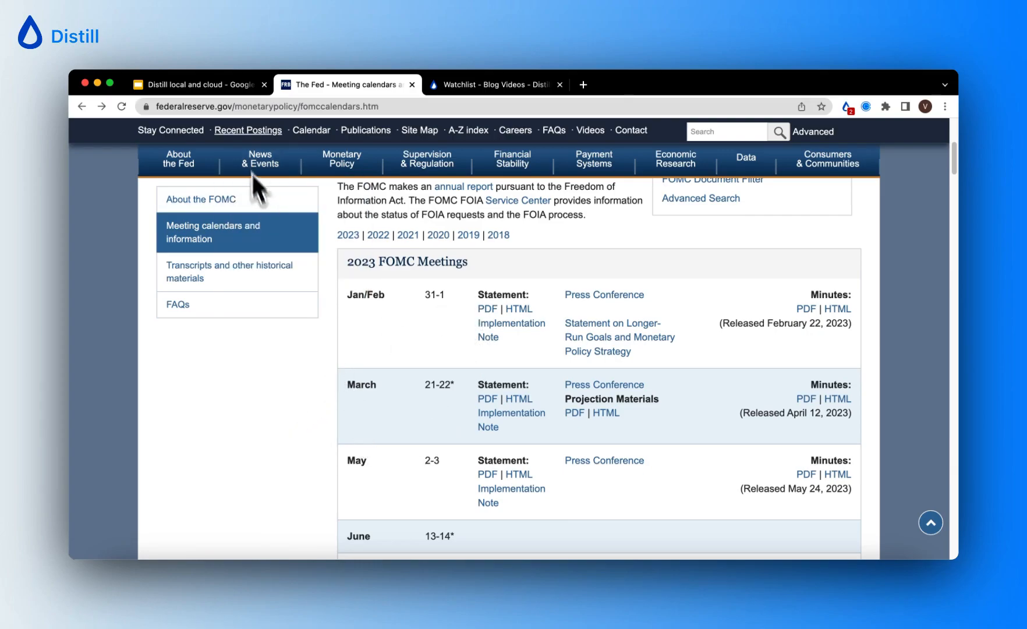
click(231, 90)
key(Right)
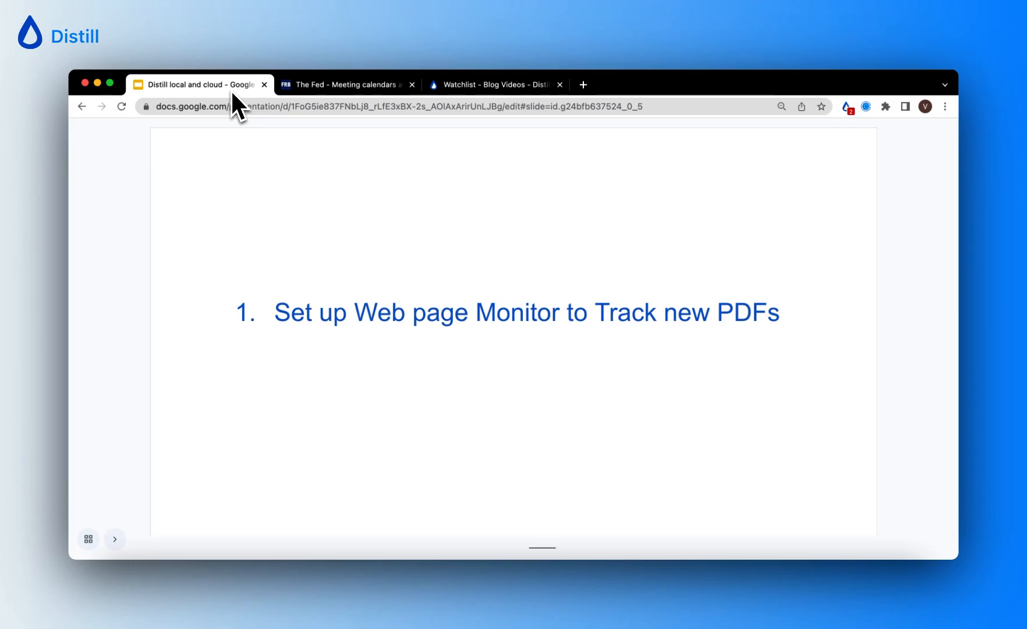
click(366, 87)
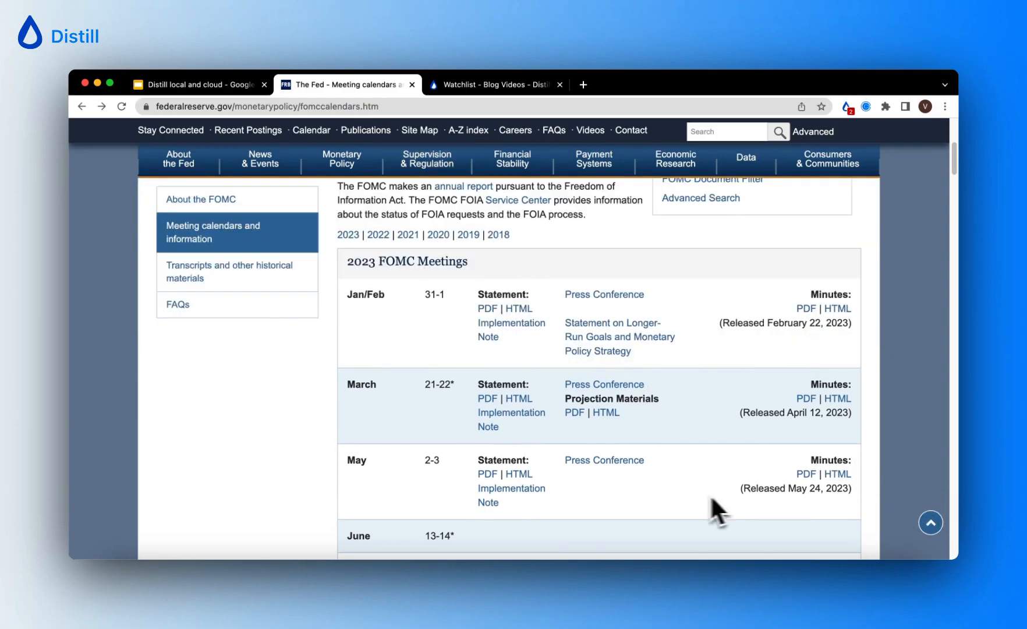
scroll(698, 497, down, 3)
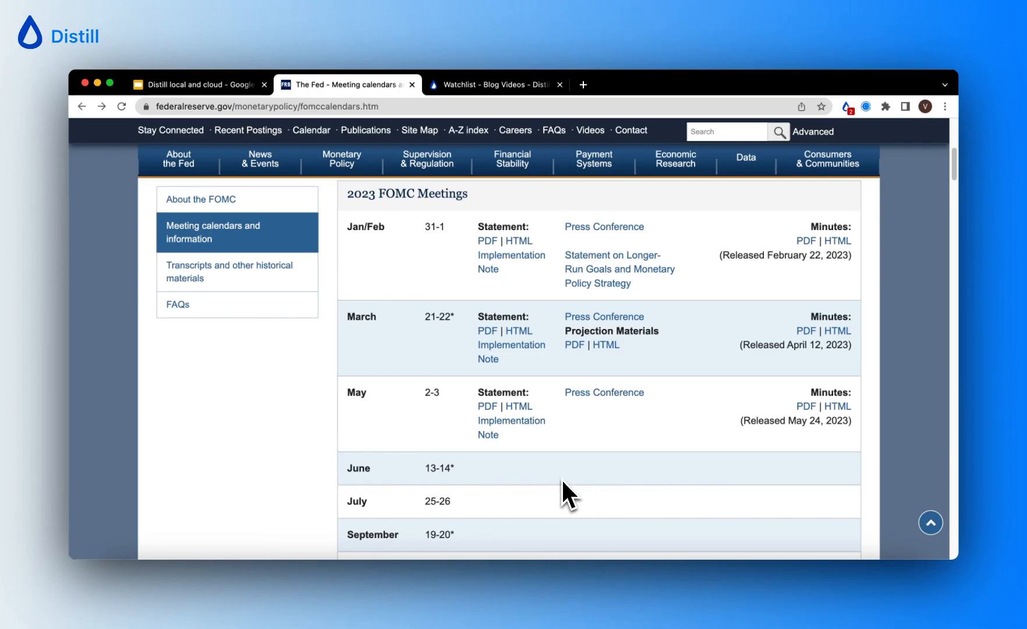
Step: Copy the address of the FOMC meeting calendars page and switch to the Distill watchlist
click(382, 106)
key(super+c)
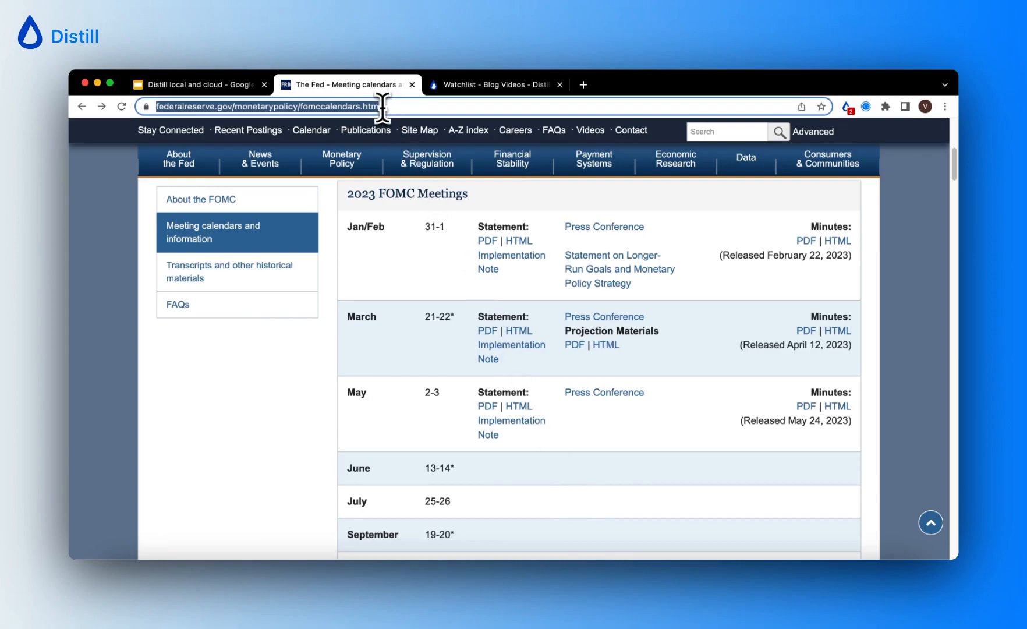
click(460, 85)
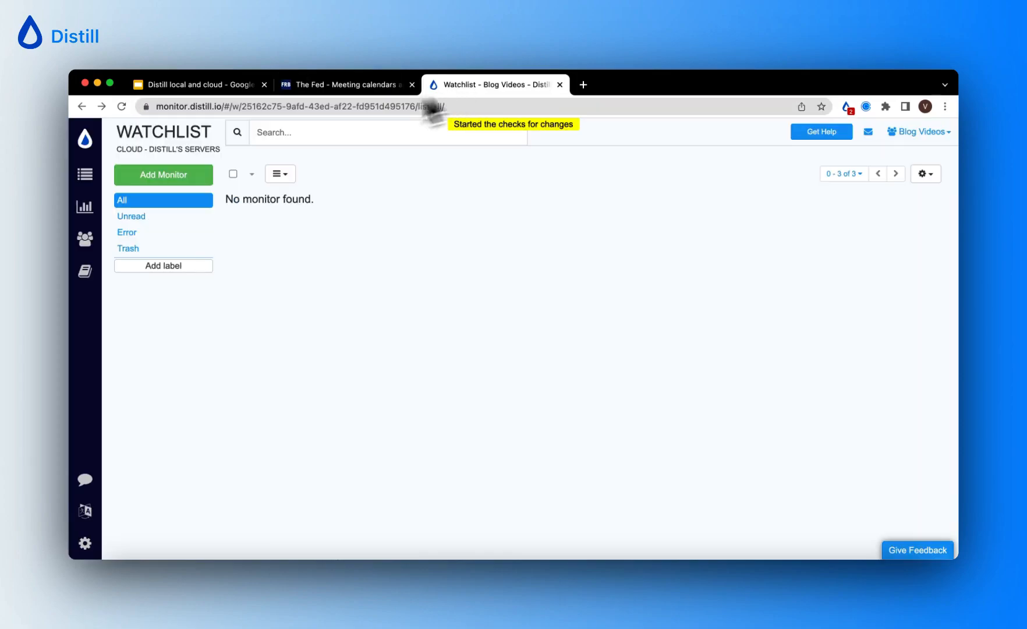
click(161, 180)
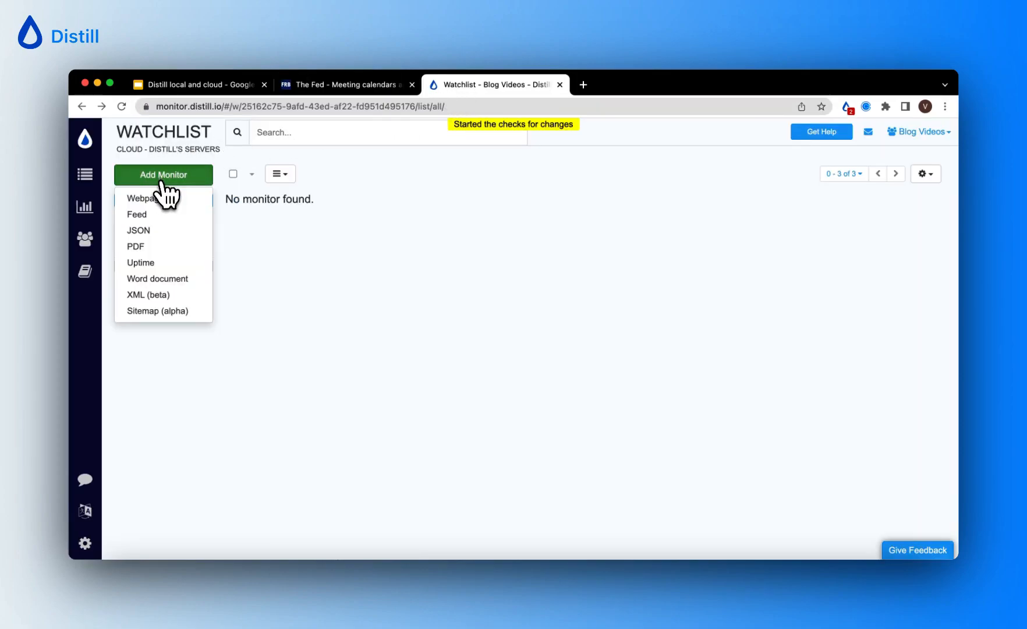
click(164, 200)
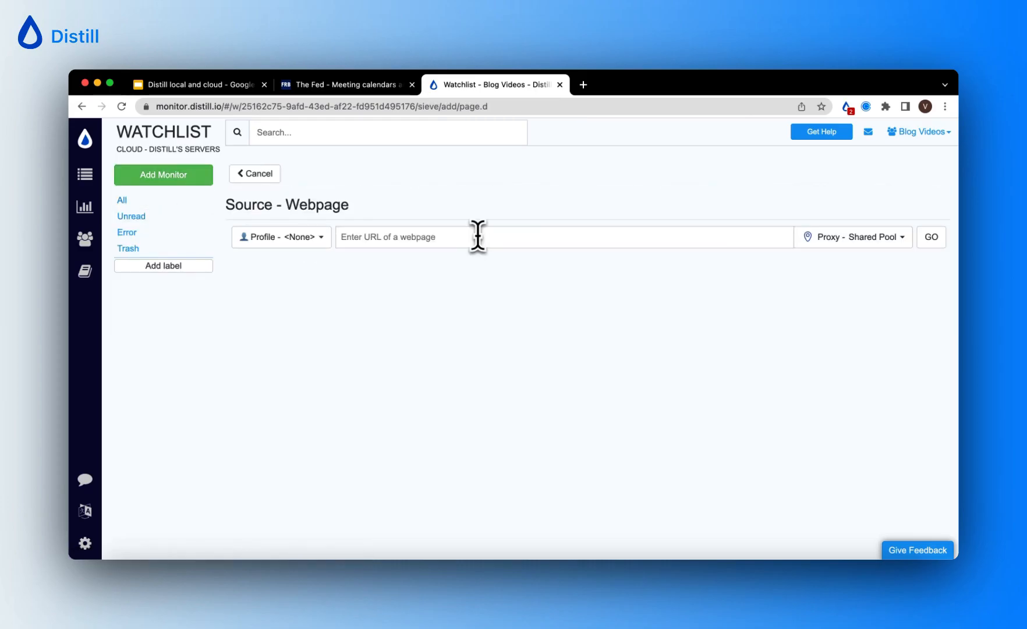
key(super+v)
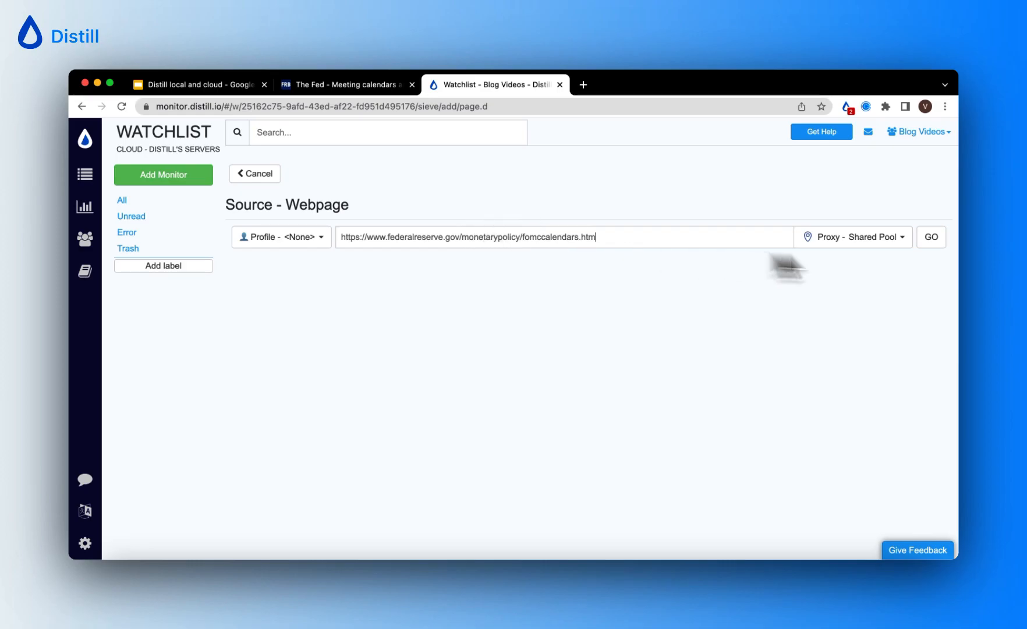
click(941, 240)
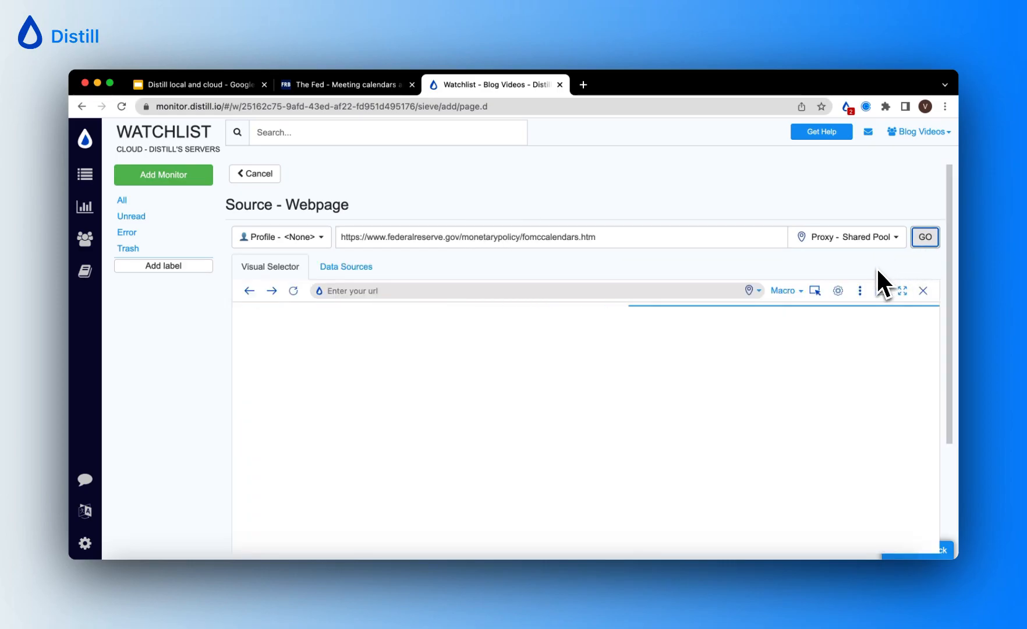
scroll(696, 416, down, 1)
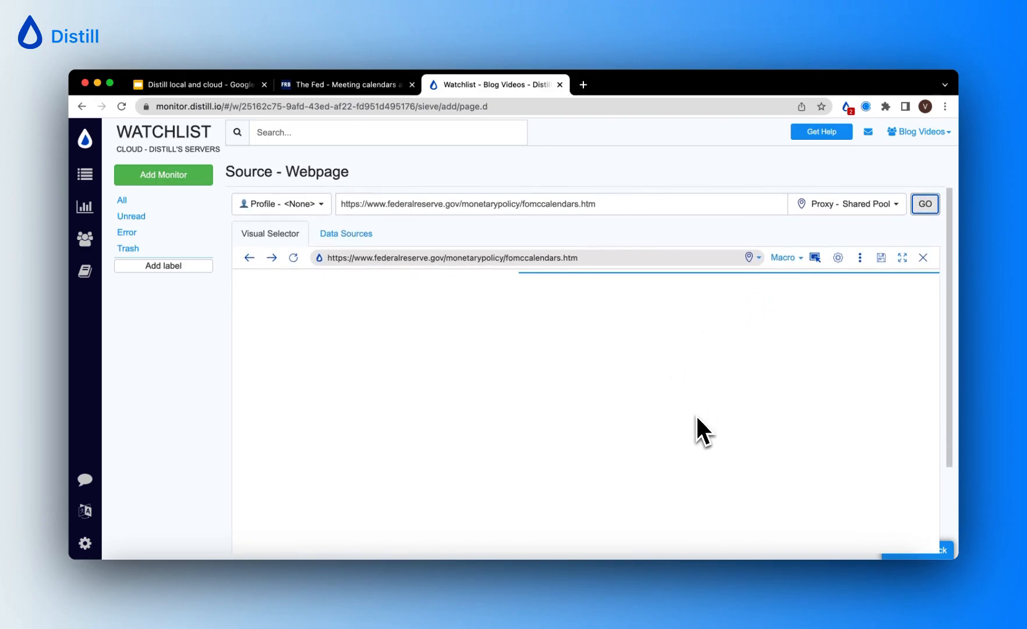
Step: Select the entire 2023 FOMC Meetings block as the monitored area, from its heading through all months, and save the selection
scroll(695, 414, down, 10)
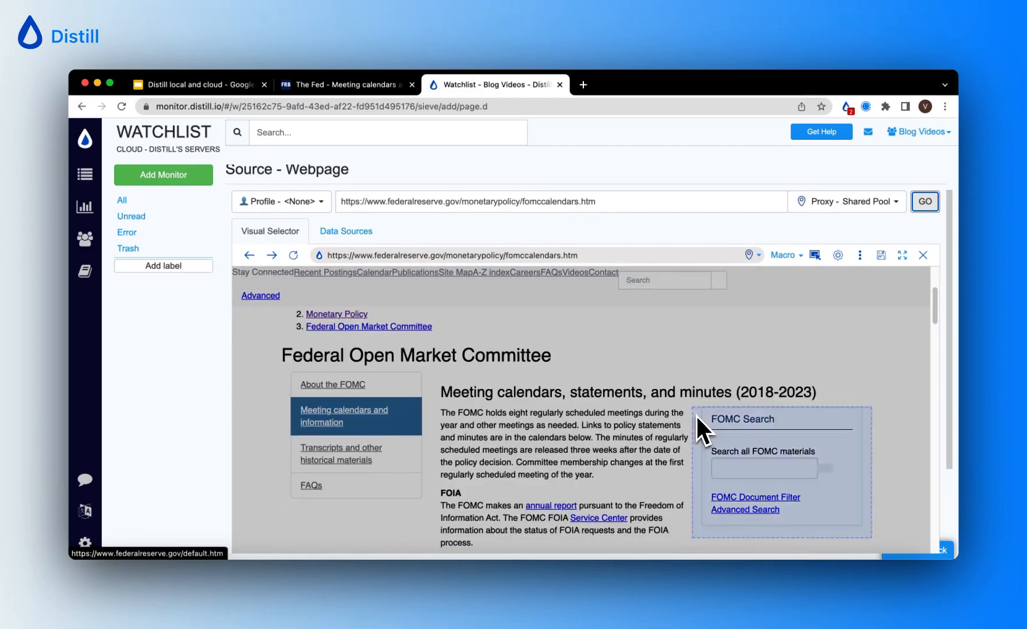
scroll(640, 418, up, 10)
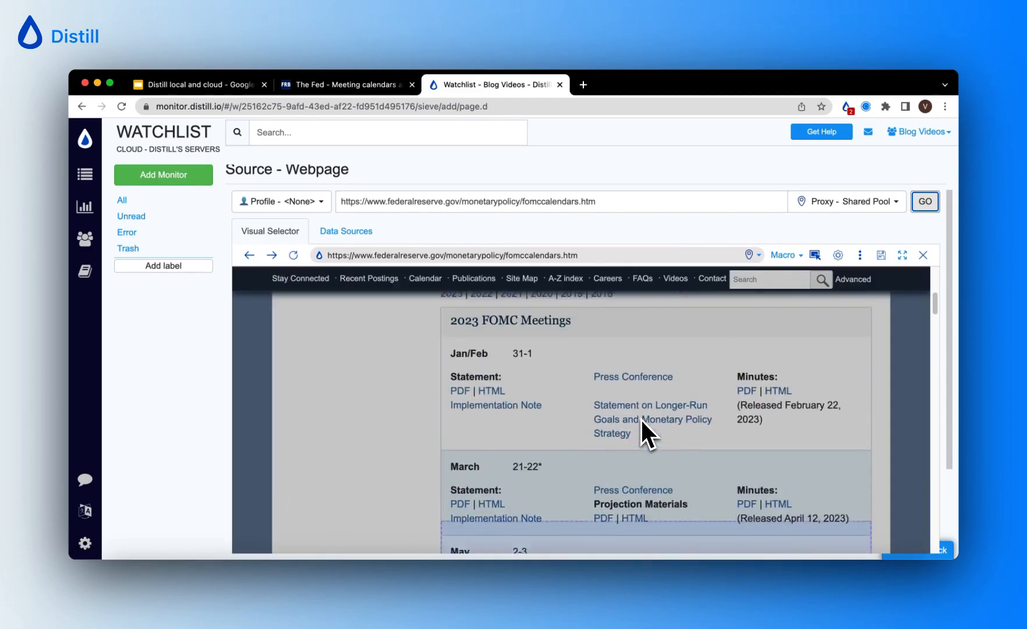
scroll(638, 378, down, 5)
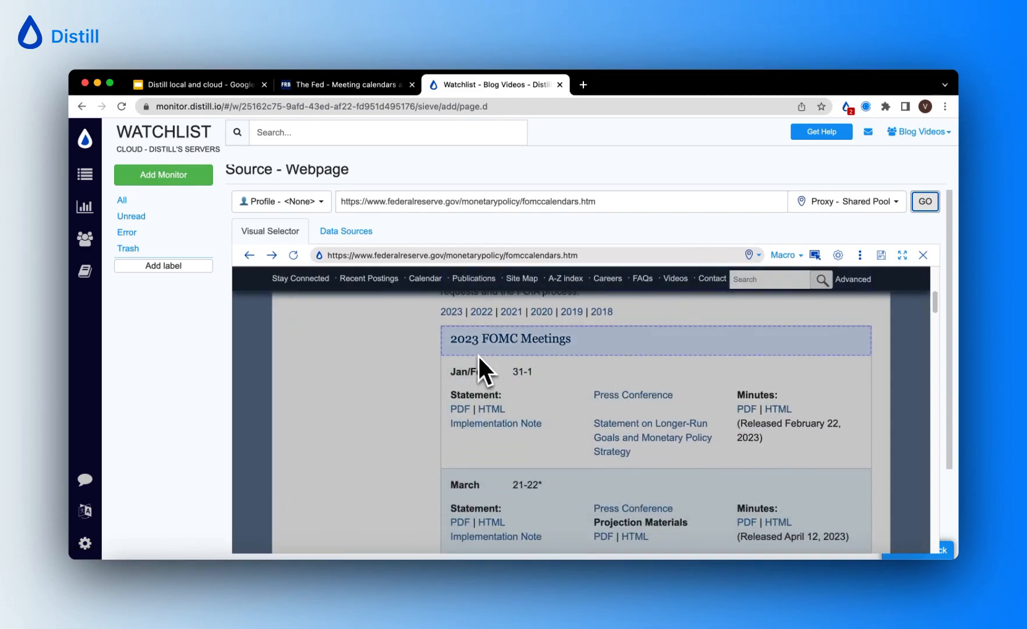
click(490, 373)
click(465, 347)
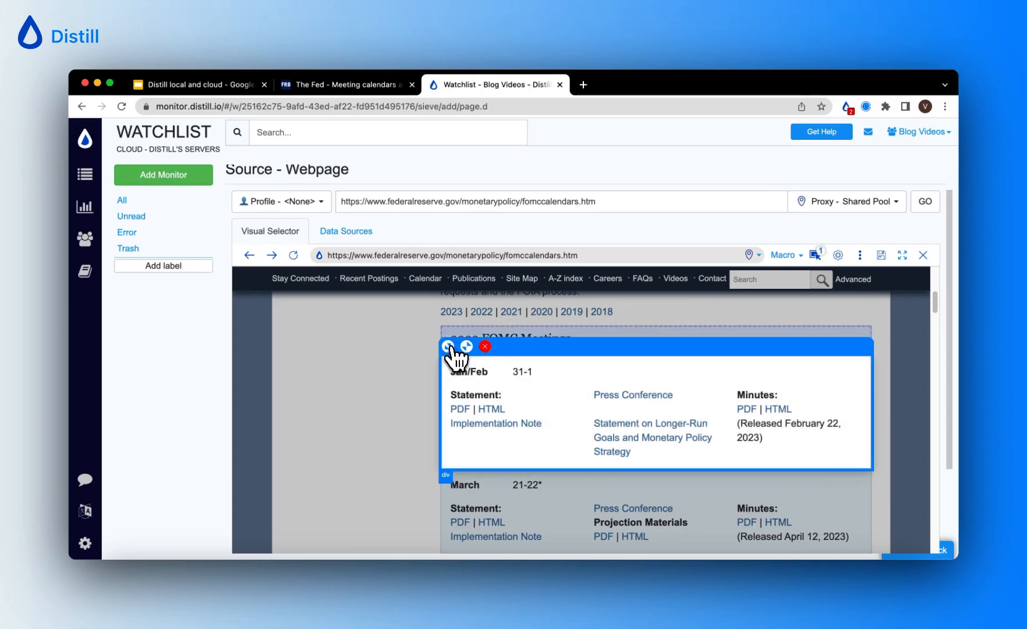
click(465, 347)
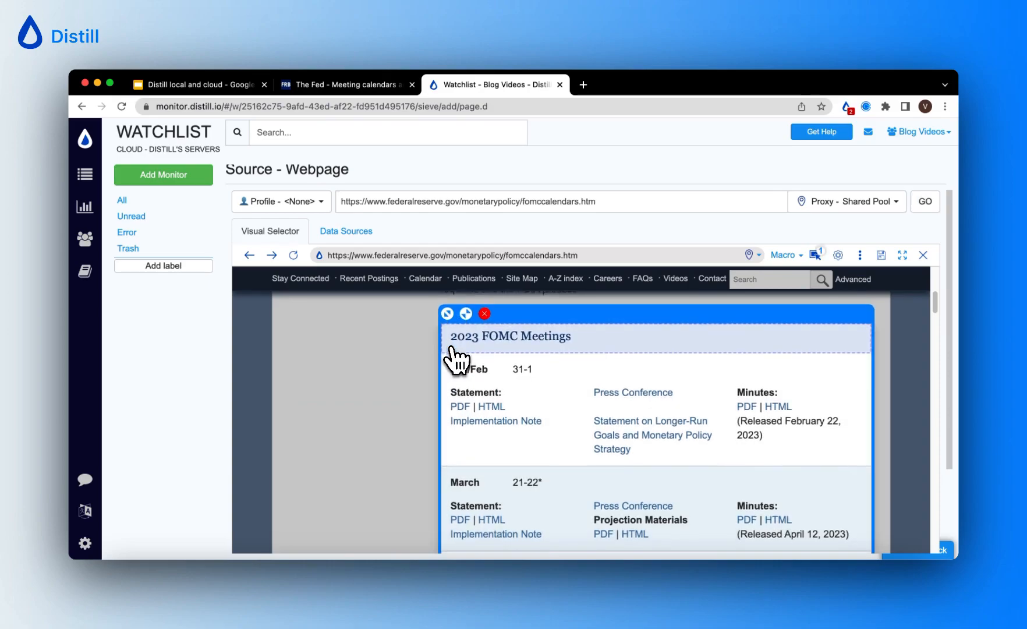
scroll(451, 348, down, 2)
scroll(451, 348, down, 3)
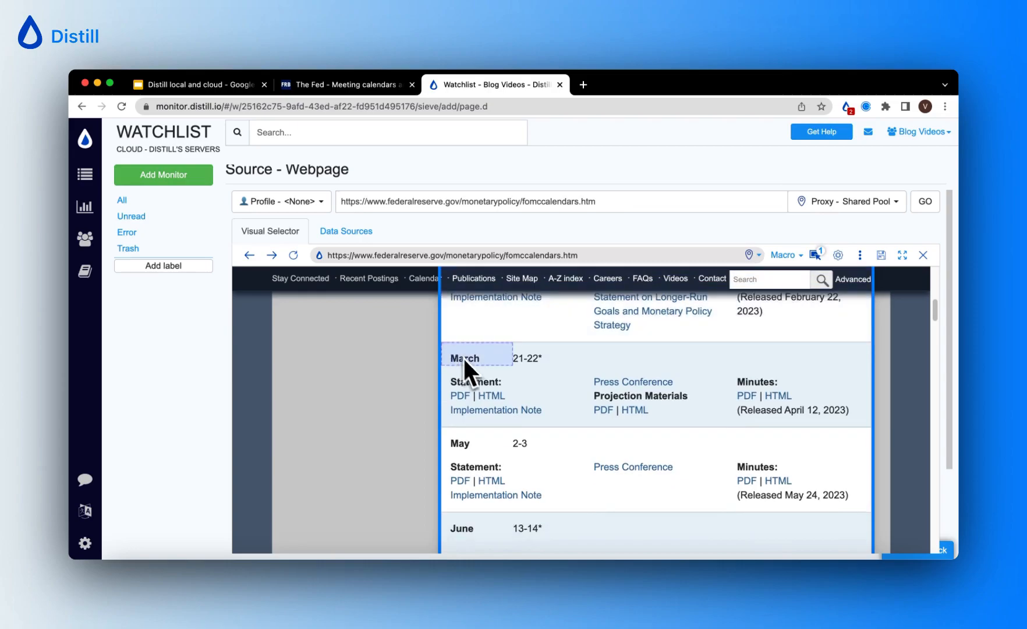
scroll(461, 355, up, 3)
scroll(503, 365, down, 9)
scroll(504, 365, down, 3)
scroll(503, 366, up, 9)
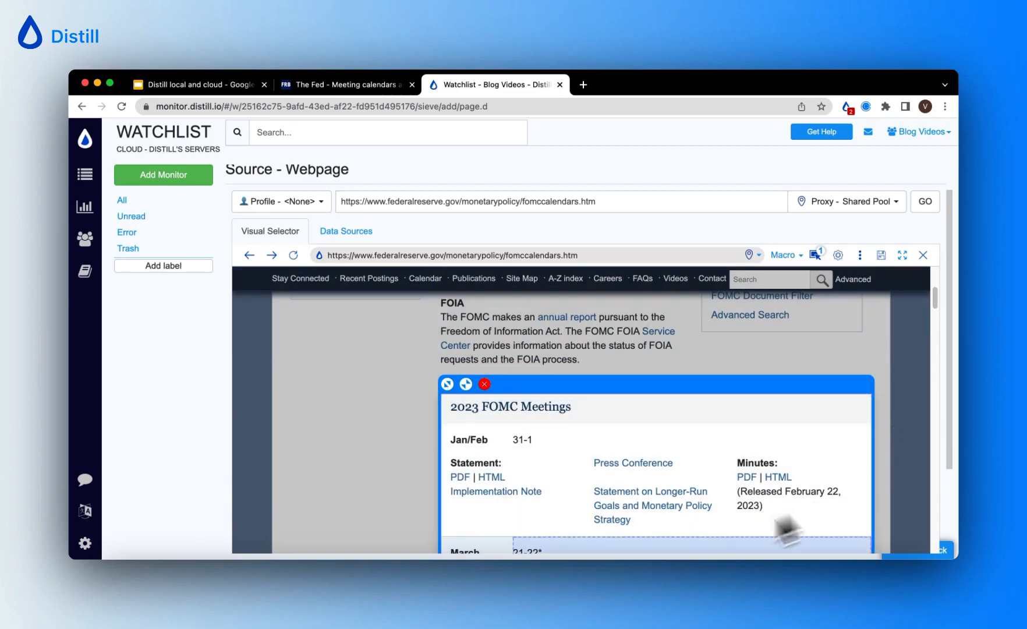
click(880, 256)
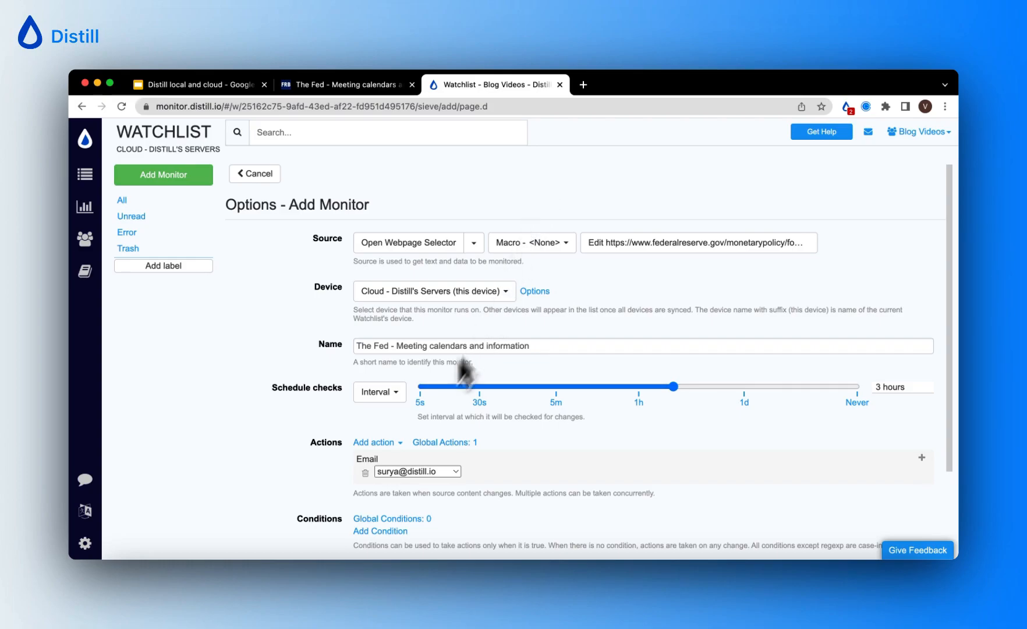
Step: Remove the email action from the webpage monitor's options and save the monitor
click(364, 473)
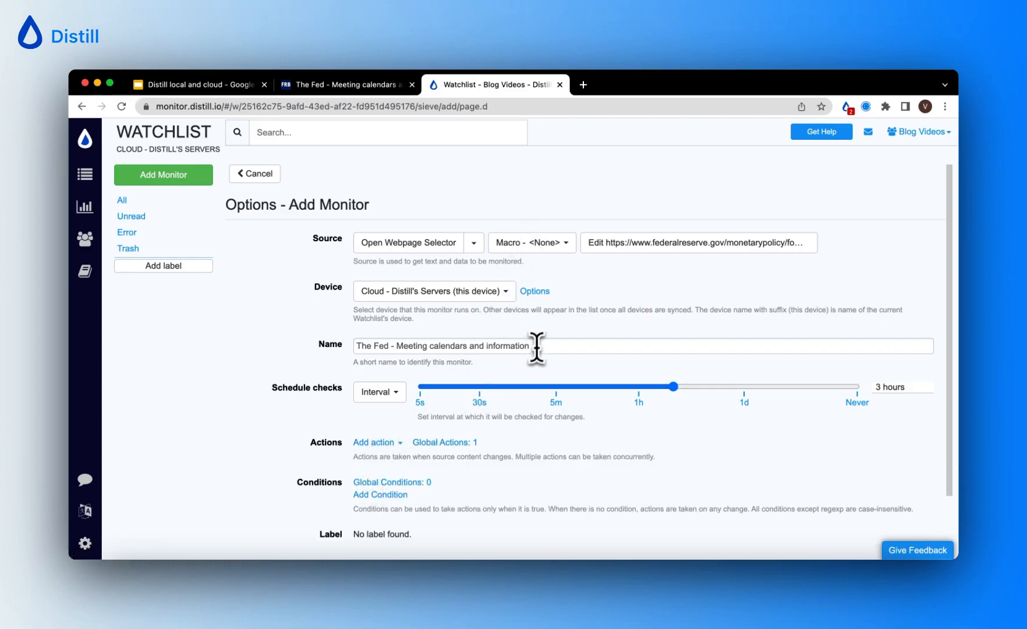
drag(537, 347, 357, 343)
scroll(384, 451, down, 2)
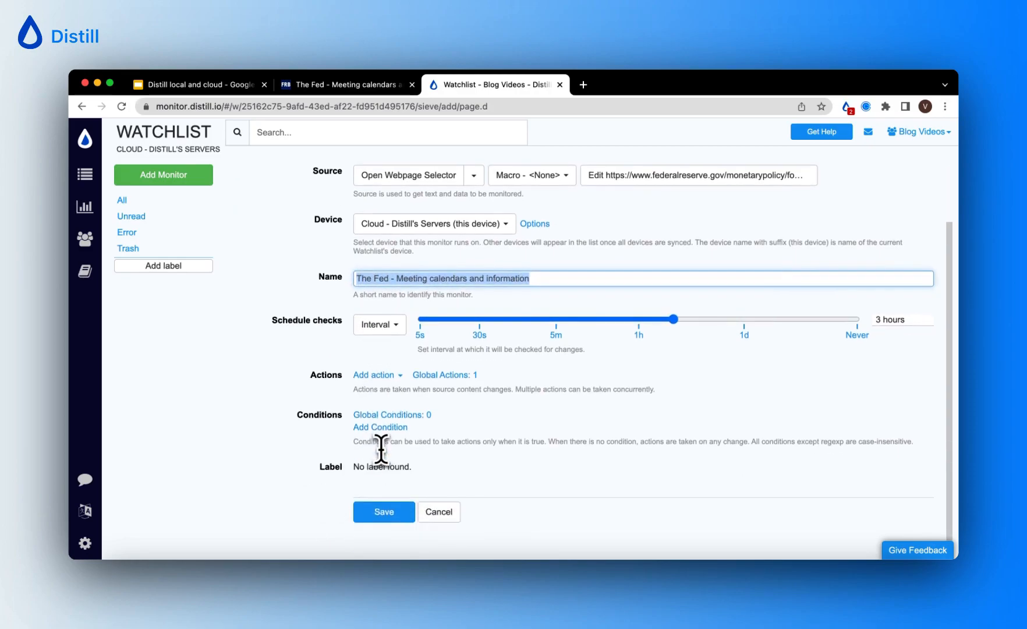
click(384, 512)
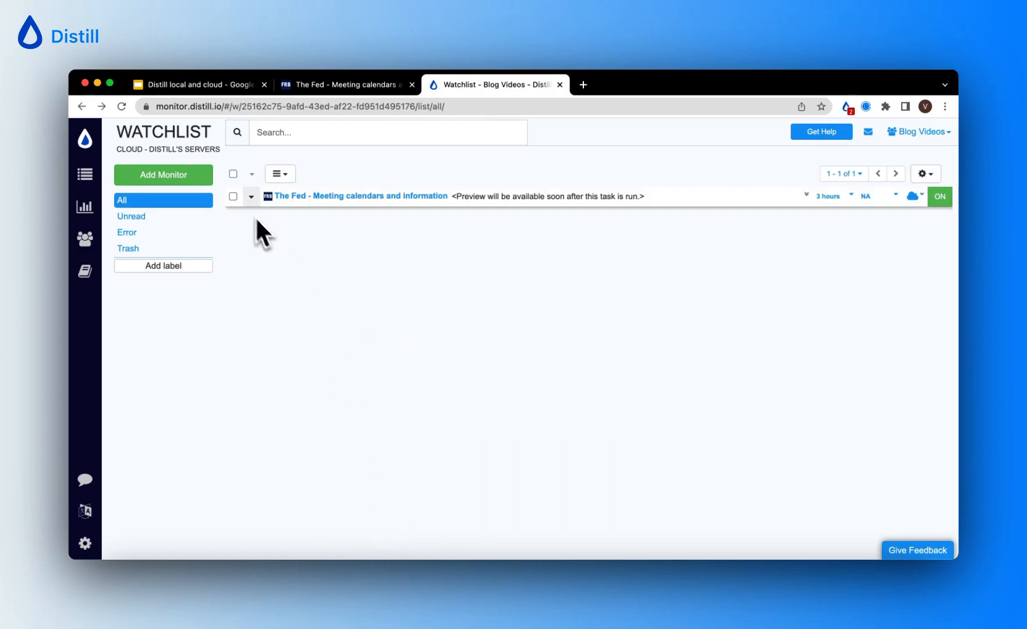
Step: Run a check for changes on the new Fed meeting calendars monitor in the watchlist
click(233, 196)
click(283, 174)
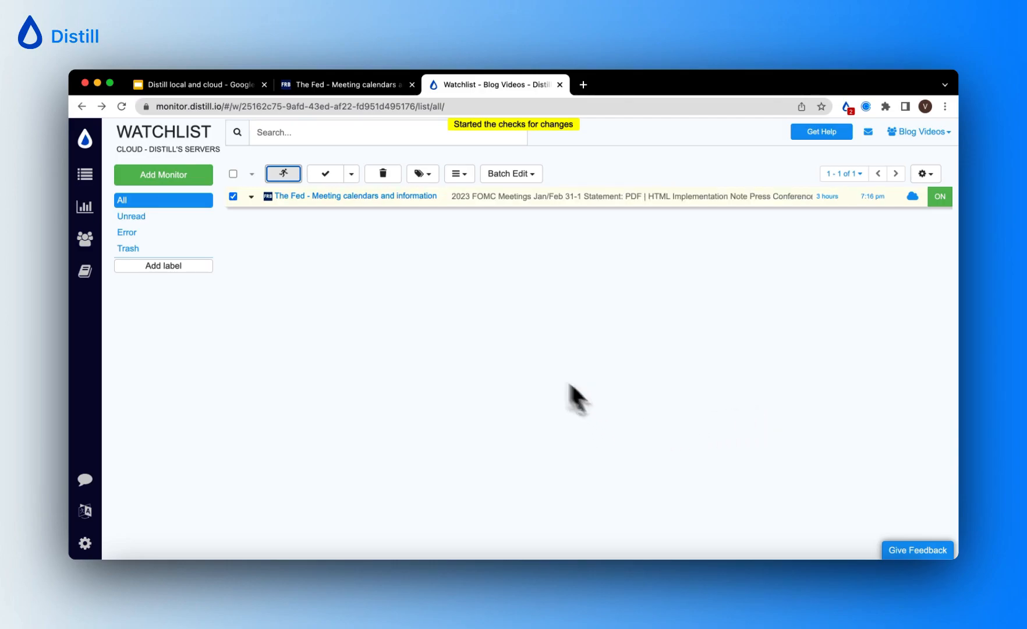
Step: Copy the address of the March 21-22 statement PDF from the Federal Reserve page and return to the Distill watchlist
click(362, 89)
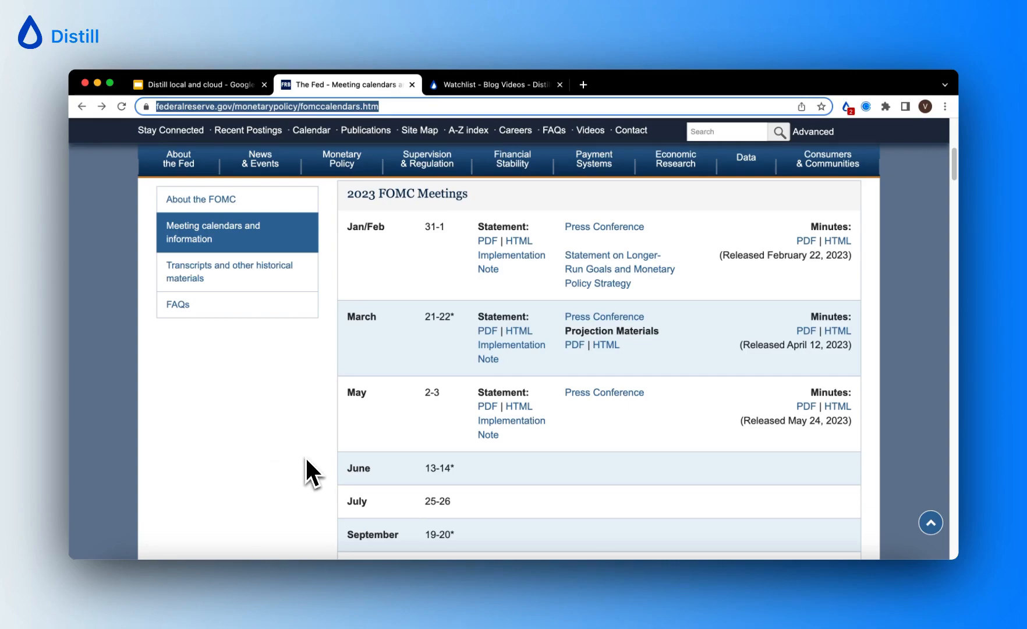
click(489, 333)
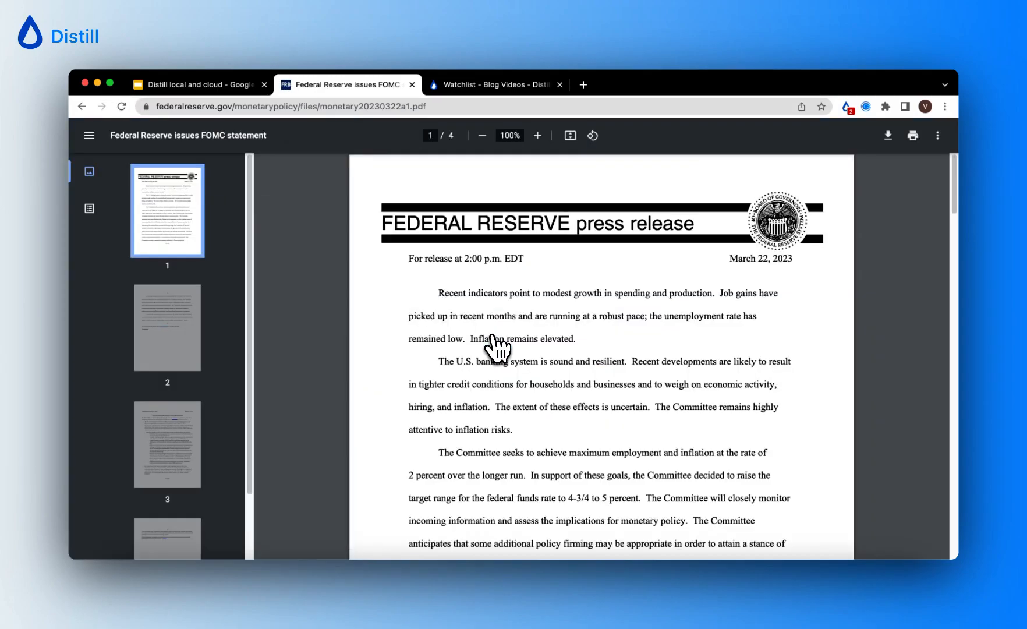
click(452, 106)
key(super+c)
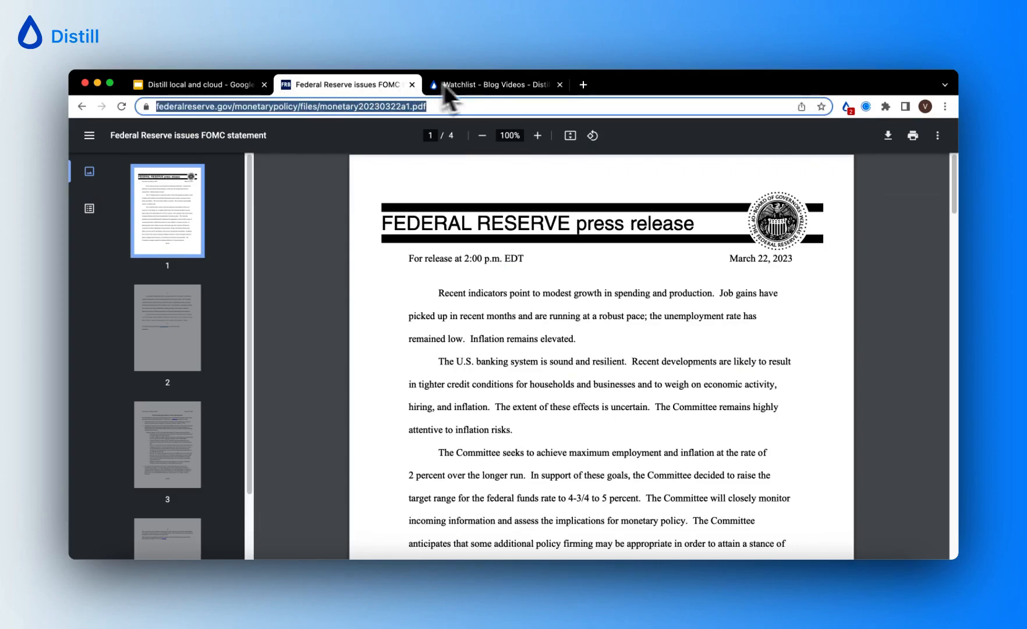
click(471, 86)
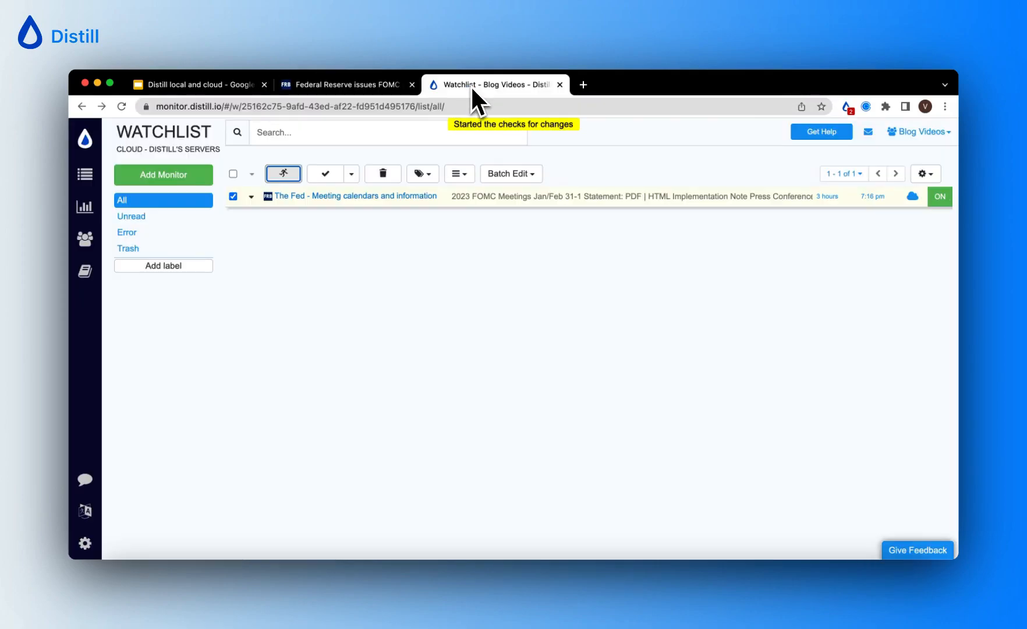
click(190, 178)
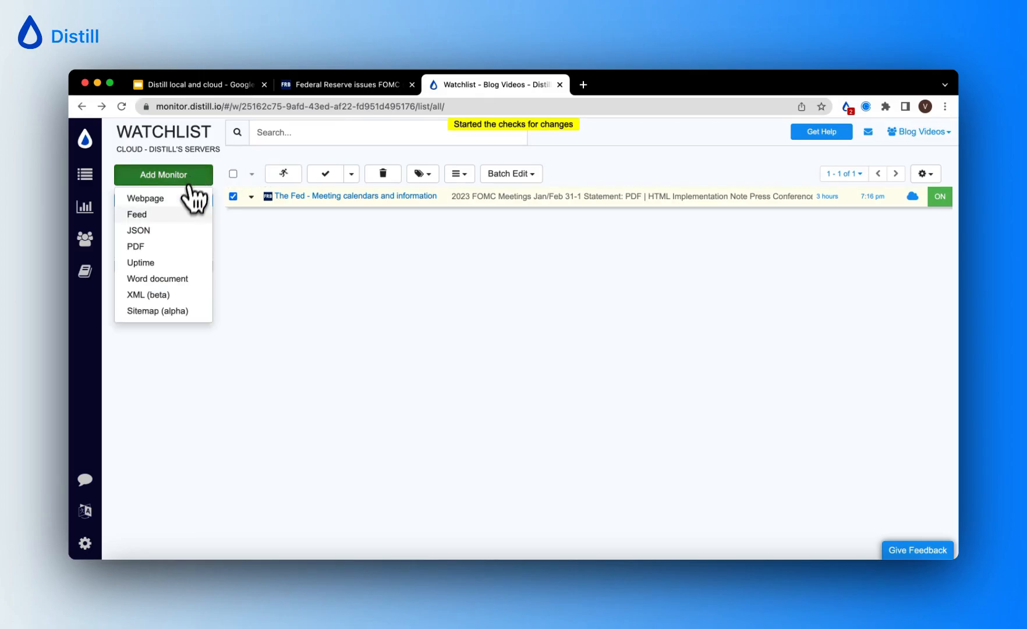
click(185, 261)
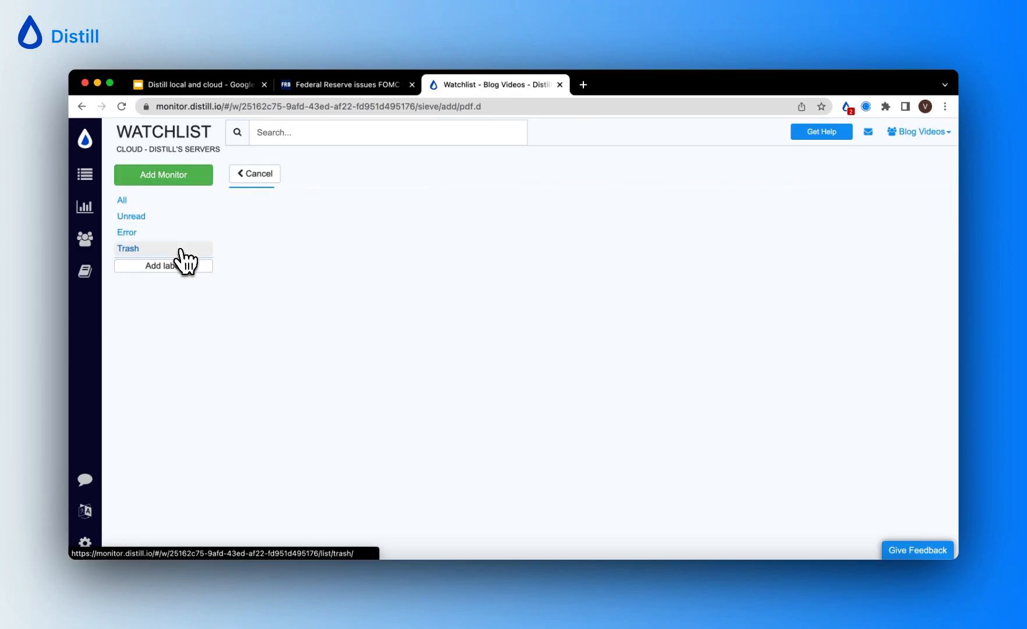
click(383, 237)
key(super+v)
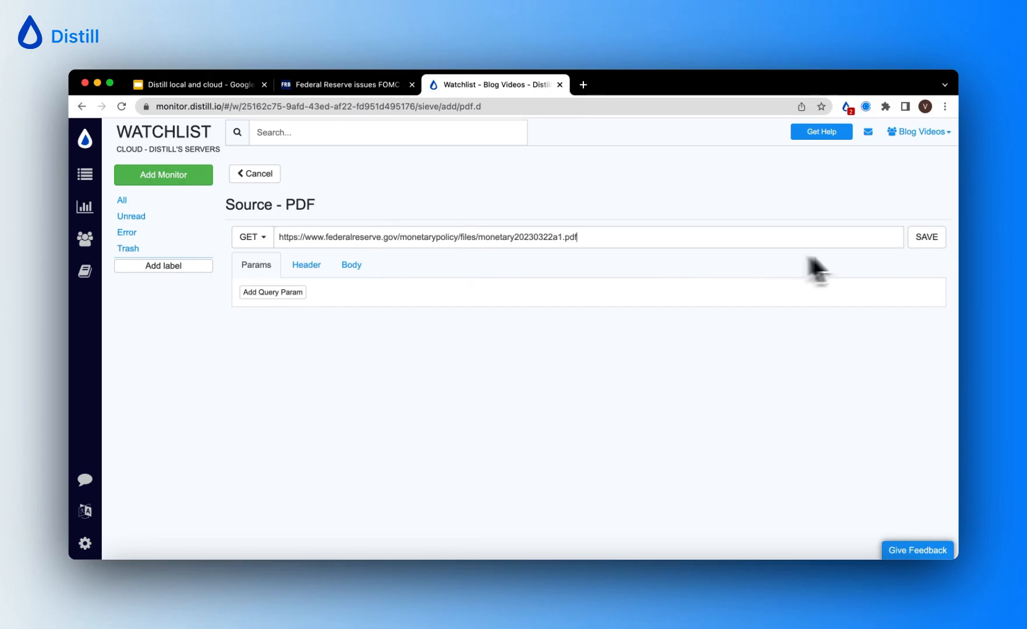
click(920, 244)
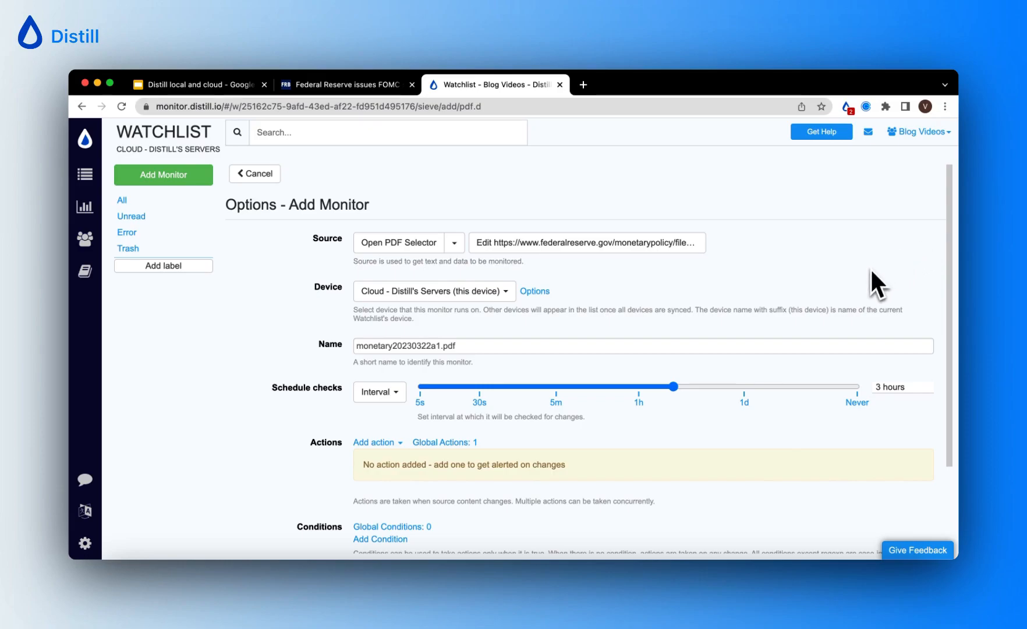
Step: Rename the PDF monitor as "March MOM || FOMC" in its options
scroll(639, 311, down, 1)
scroll(640, 313, down, 2)
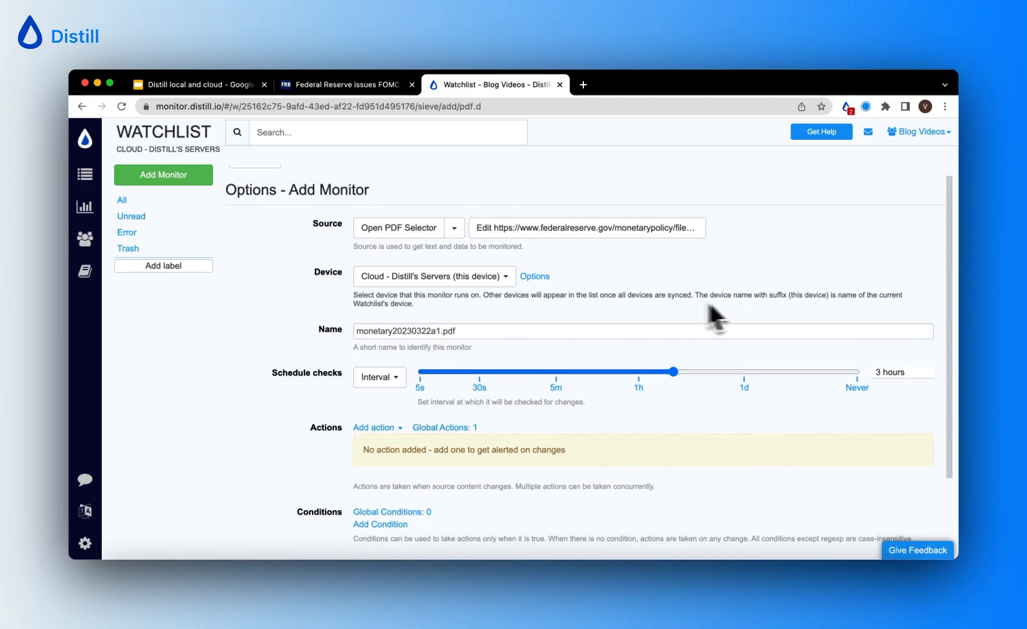
drag(460, 331, 355, 331)
key(BackSpace)
text(March MOM || FOMC)
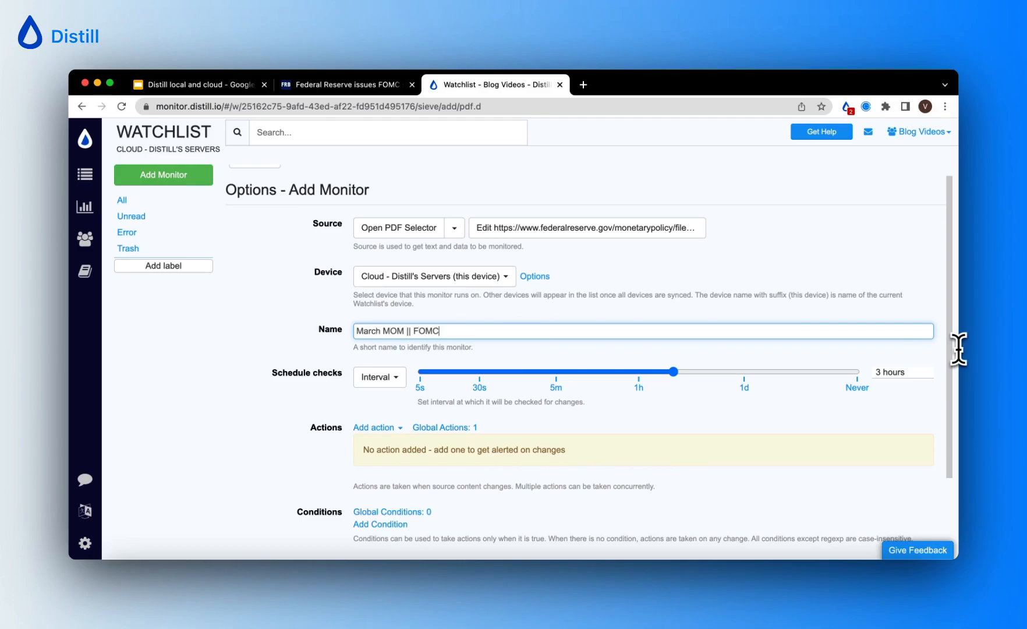
scroll(630, 404, down, 3)
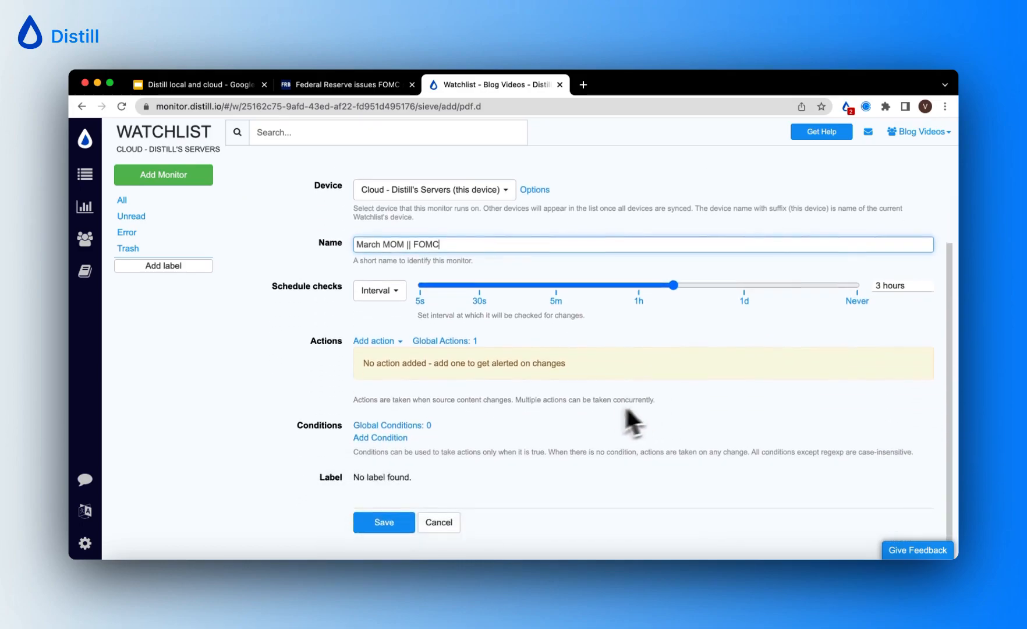
Step: Save the March MOM || FOMC monitor and run a check for changes on it in the watchlist
click(384, 512)
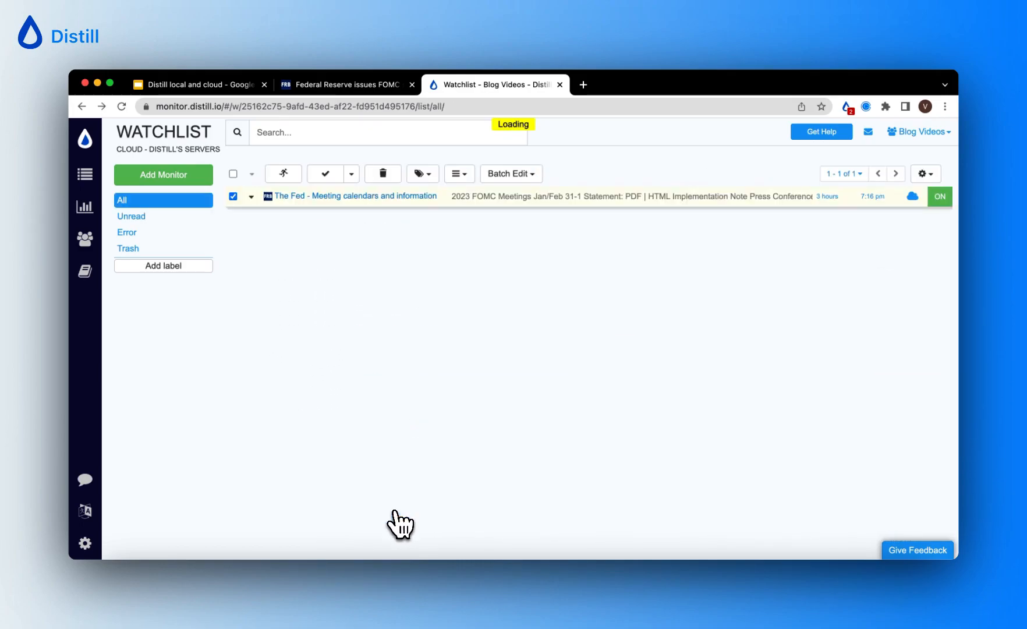
click(233, 217)
click(232, 196)
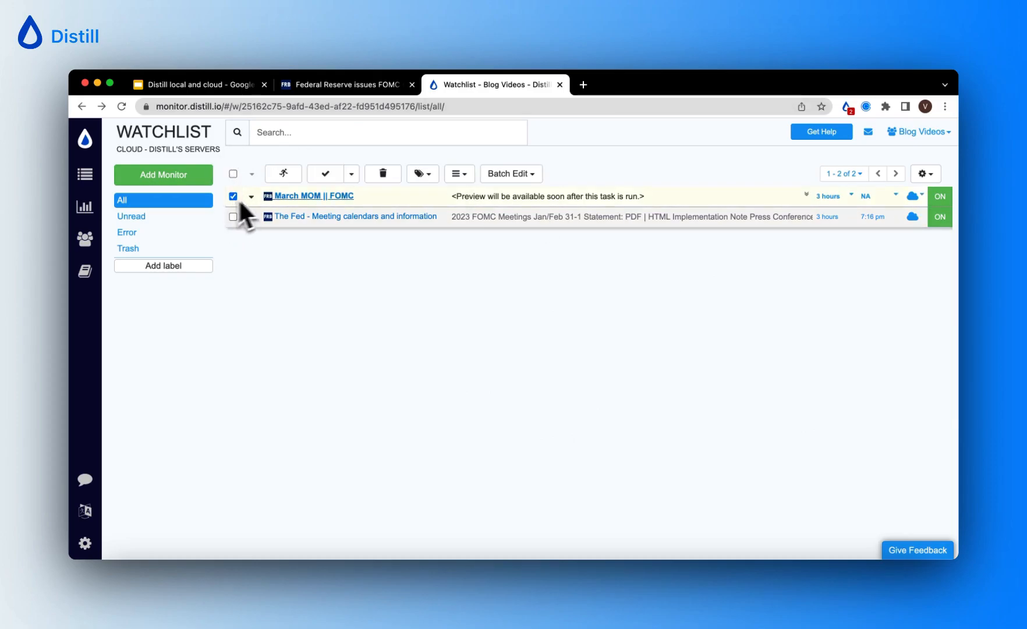
click(284, 174)
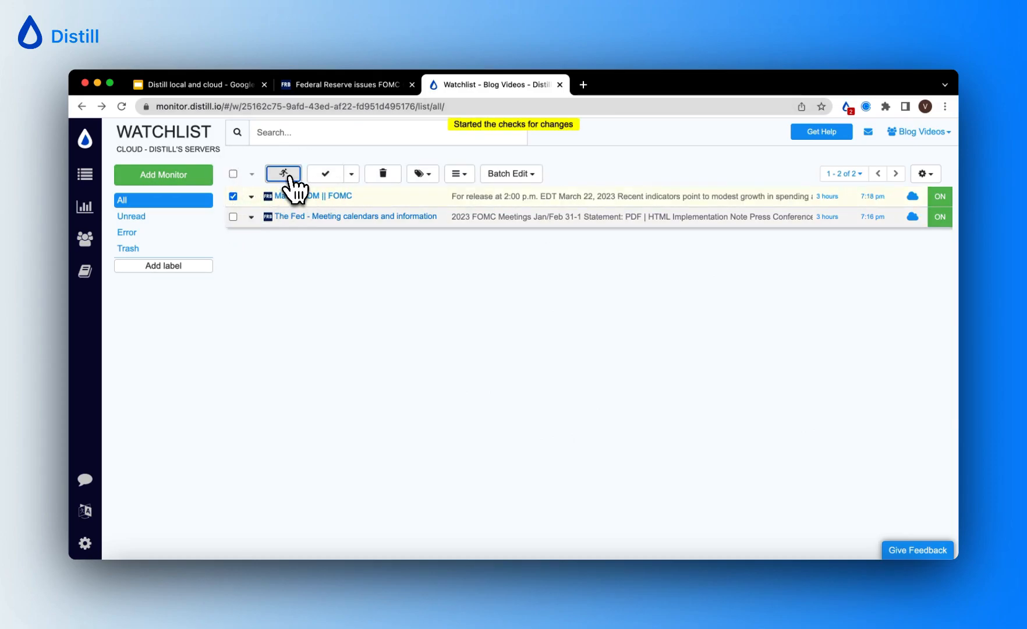
Step: Review the captured statement text of the March MOM || FOMC monitor, clear its selection, and close the preview
click(531, 200)
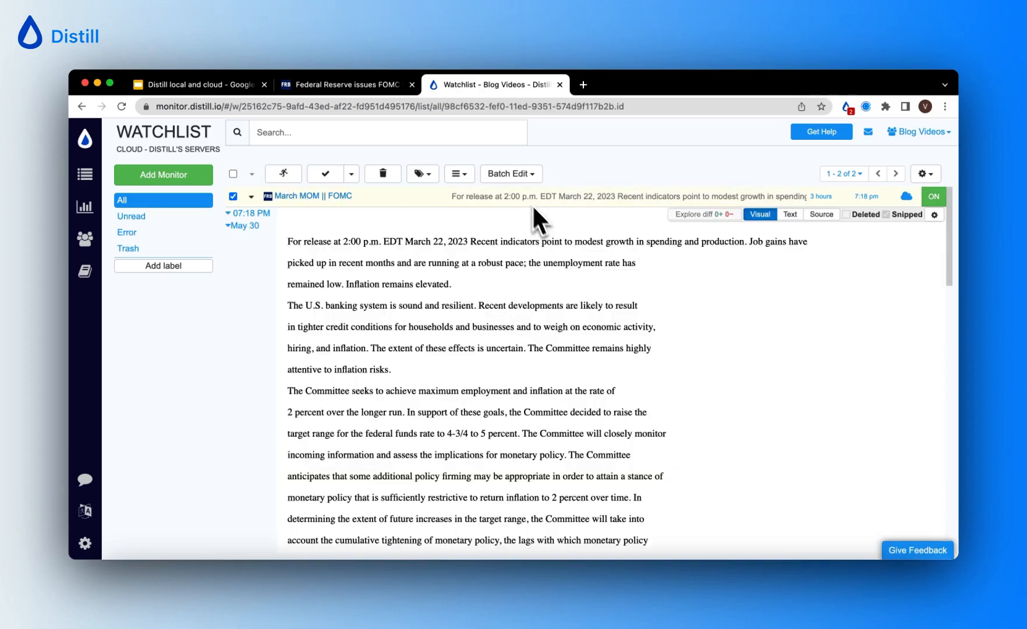
scroll(562, 363, down, 10)
scroll(562, 362, up, 10)
click(233, 196)
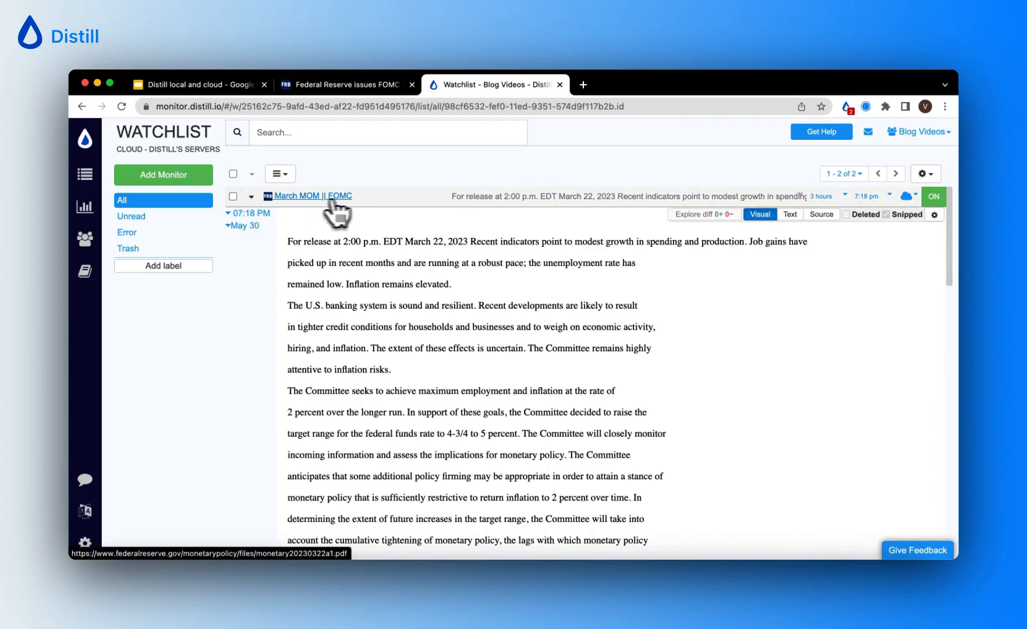
click(473, 201)
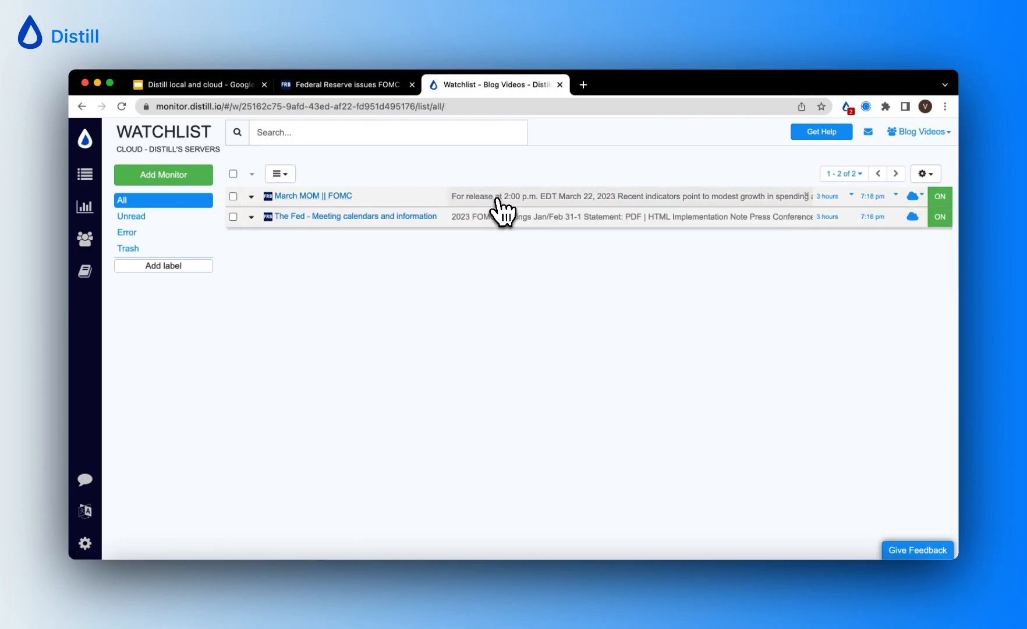
Step: Show the presentation slide about updating PDF monitors when the PDF URL changes, and return to the Distill watchlist
click(220, 87)
key(Right)
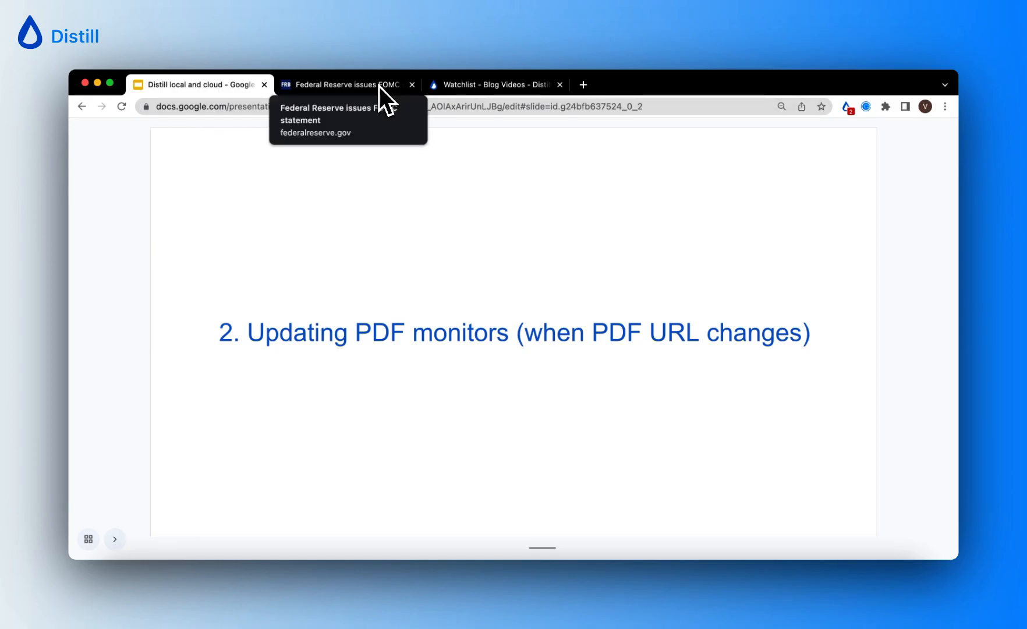
click(451, 88)
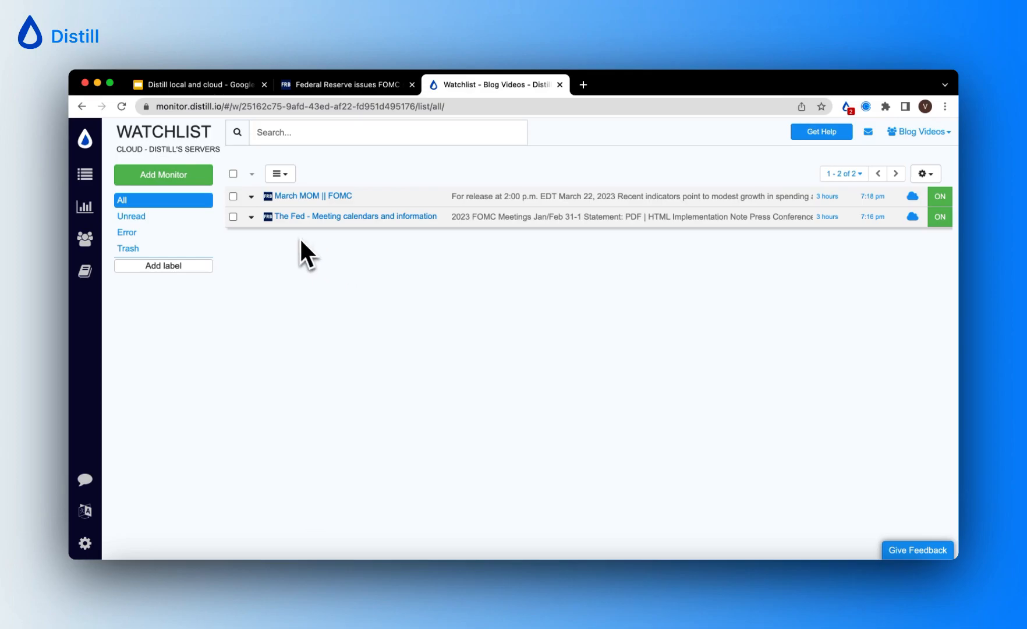
Step: Copy the address of the May 2-3 statement PDF from the Federal Reserve calendar page and return to the Distill watchlist
click(346, 87)
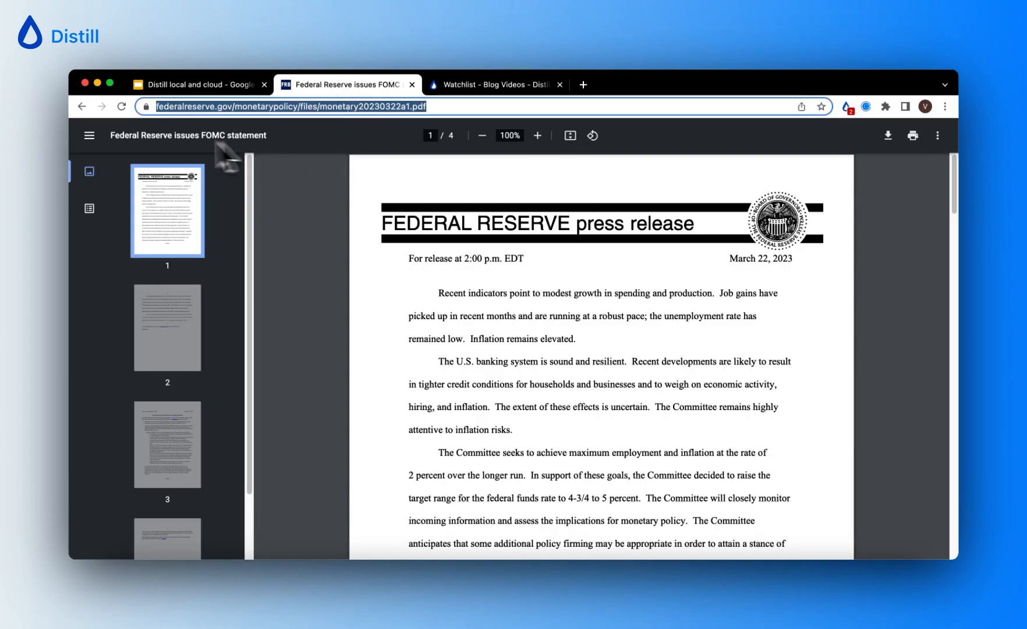
click(82, 106)
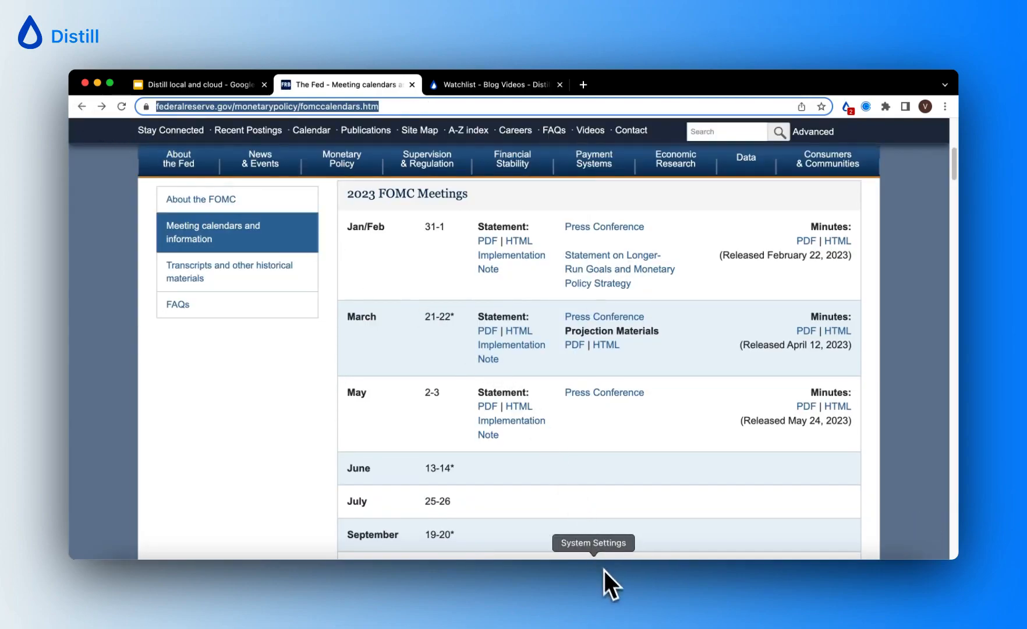
click(488, 407)
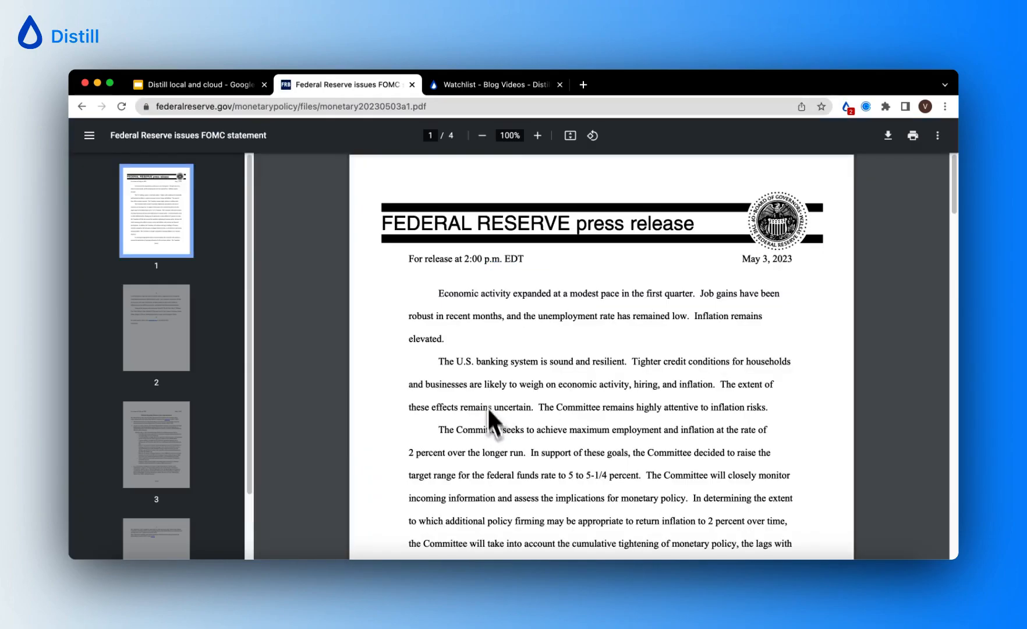
click(475, 108)
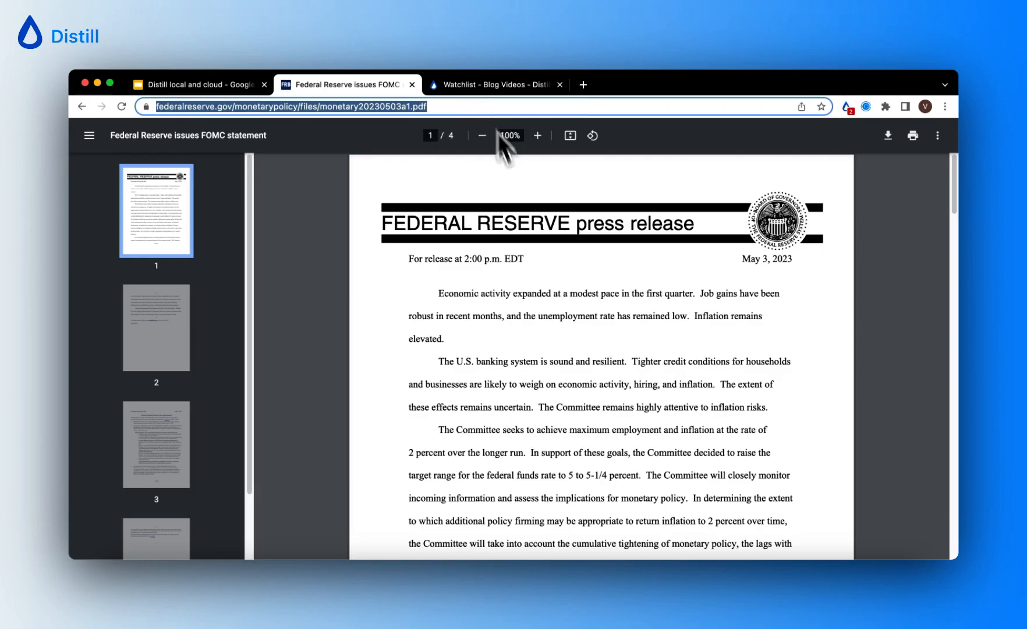
click(468, 87)
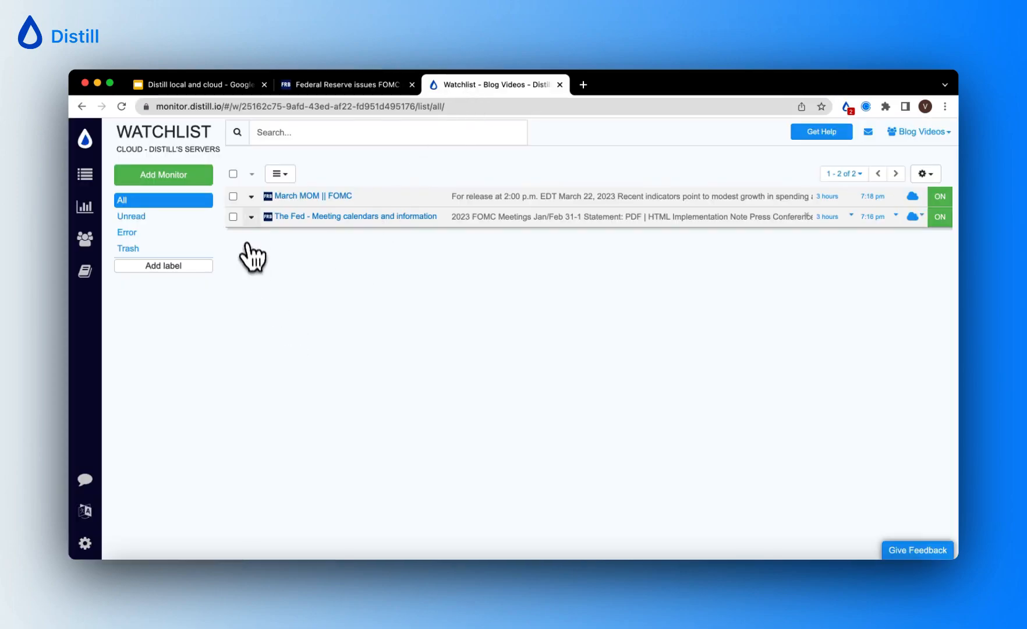
click(250, 197)
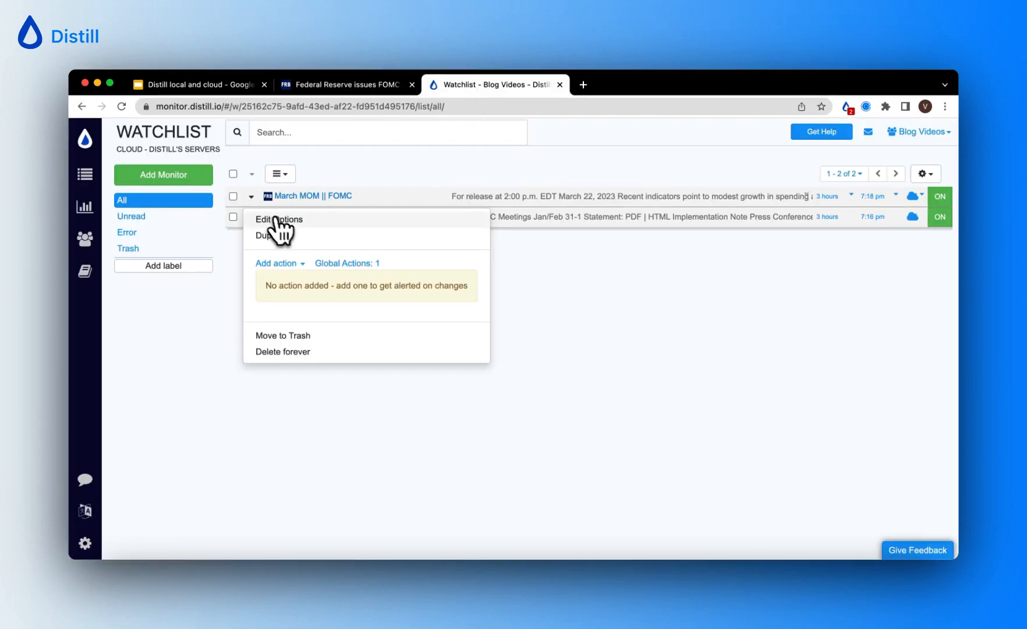
click(280, 220)
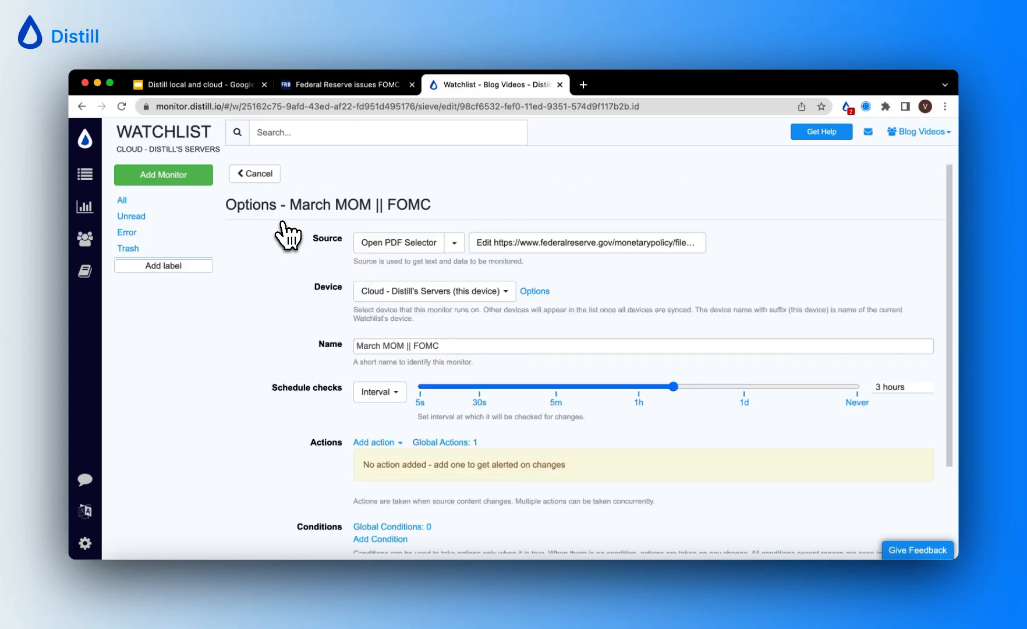
click(488, 244)
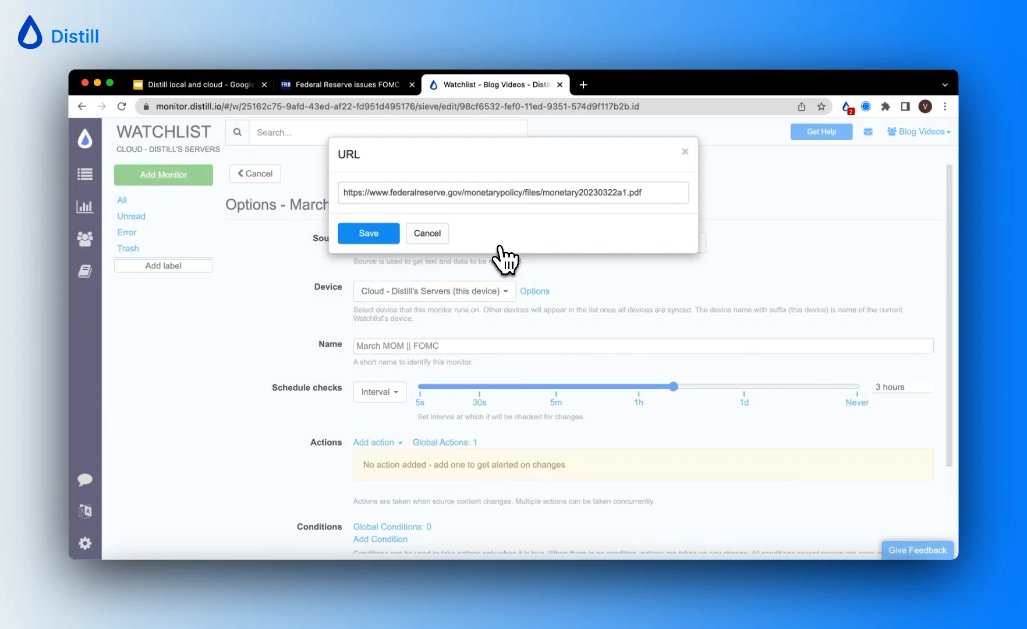
triple_click(487, 192)
click(486, 192)
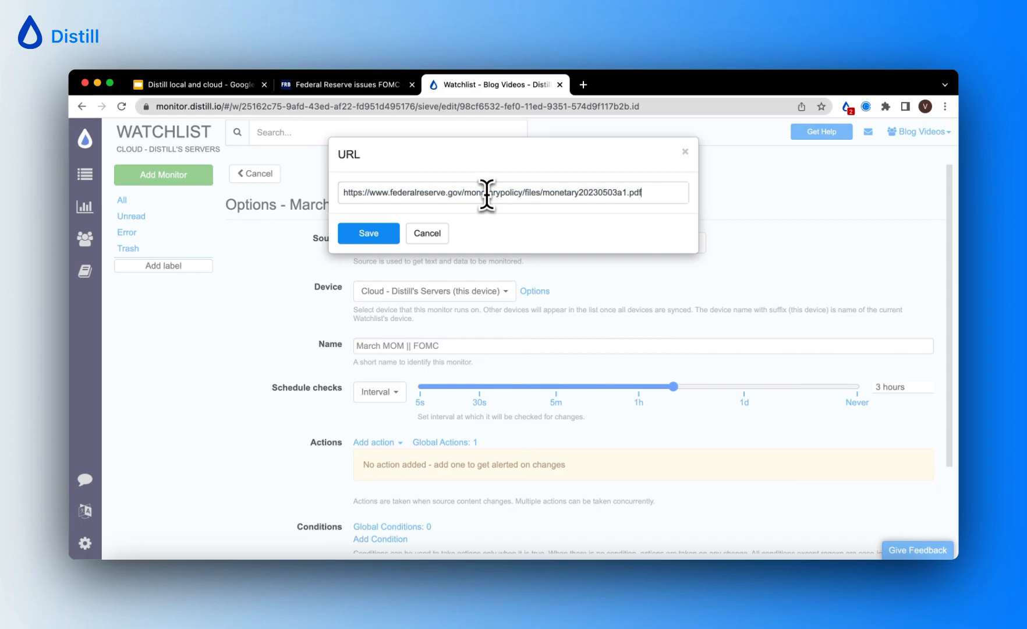
click(385, 236)
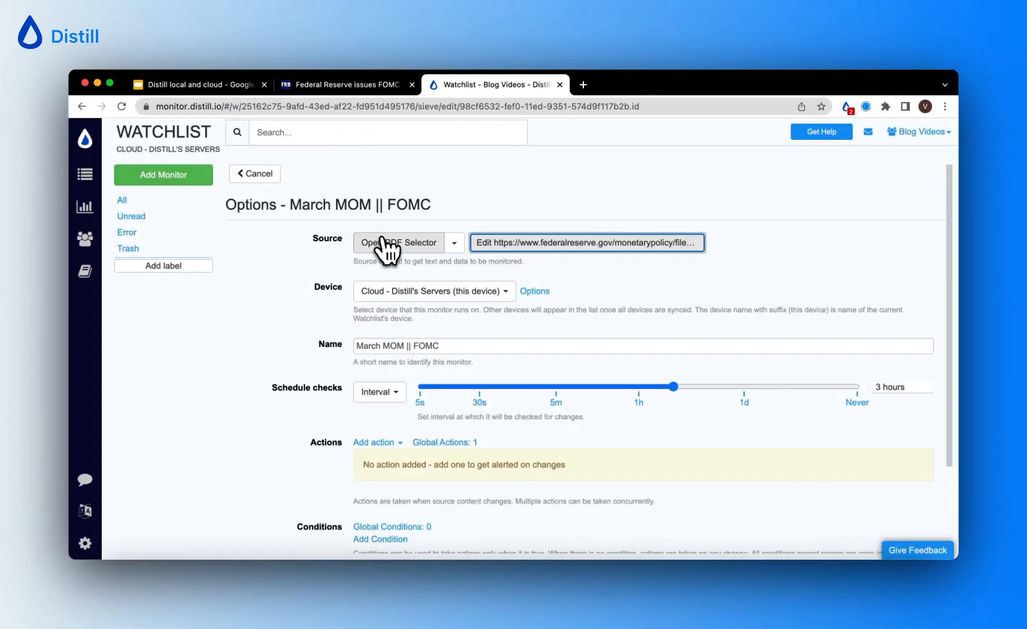
Step: Rename the monitor as "March v/s May MOM || FOMC" and save its options
click(375, 346)
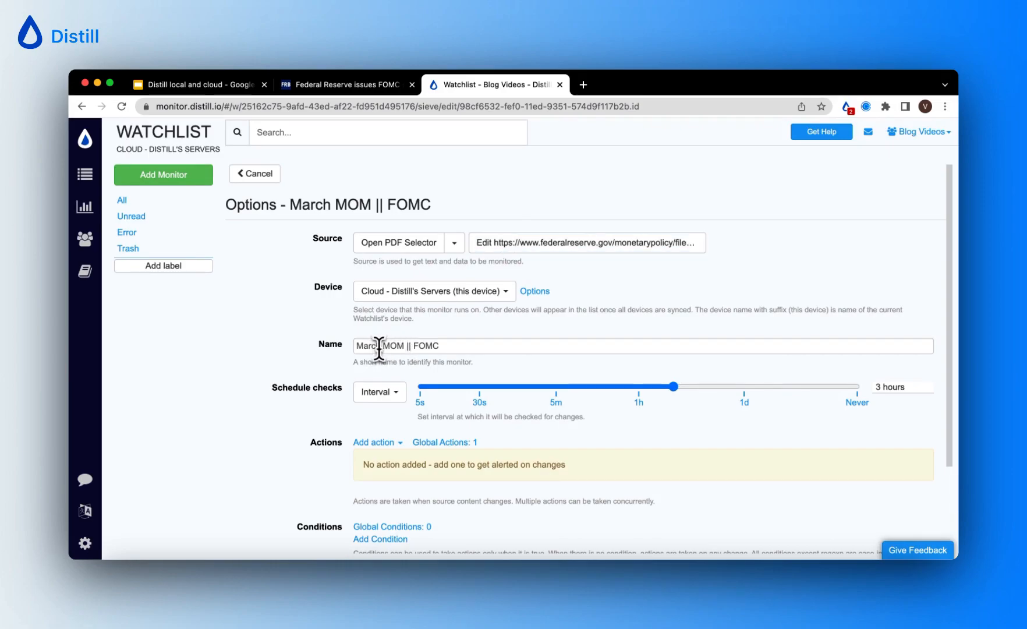
text(v/s M)
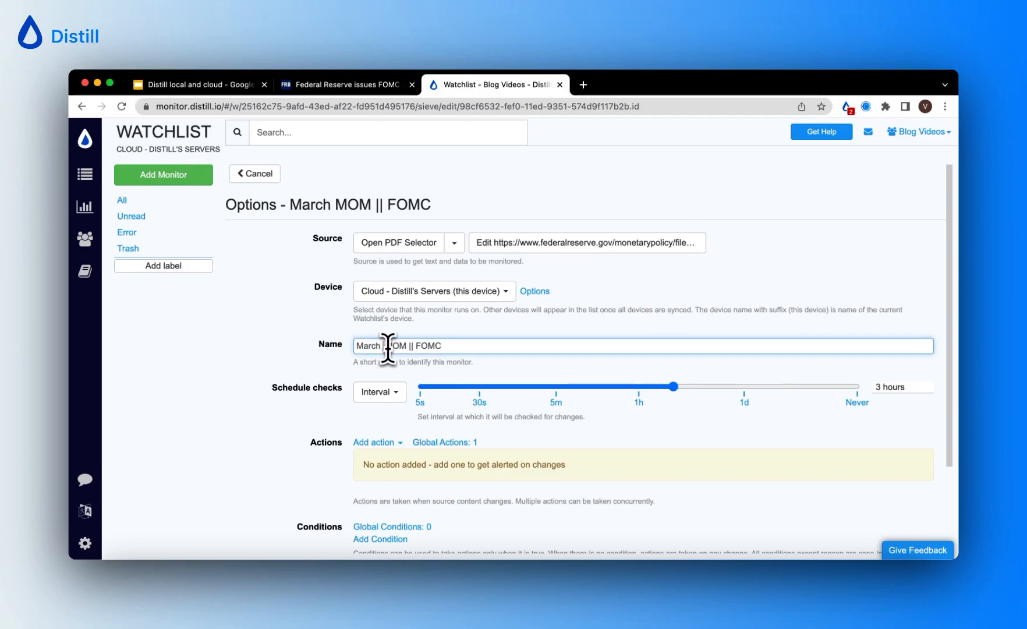
text(ay)
scroll(459, 418, down, 1)
scroll(459, 425, down, 2)
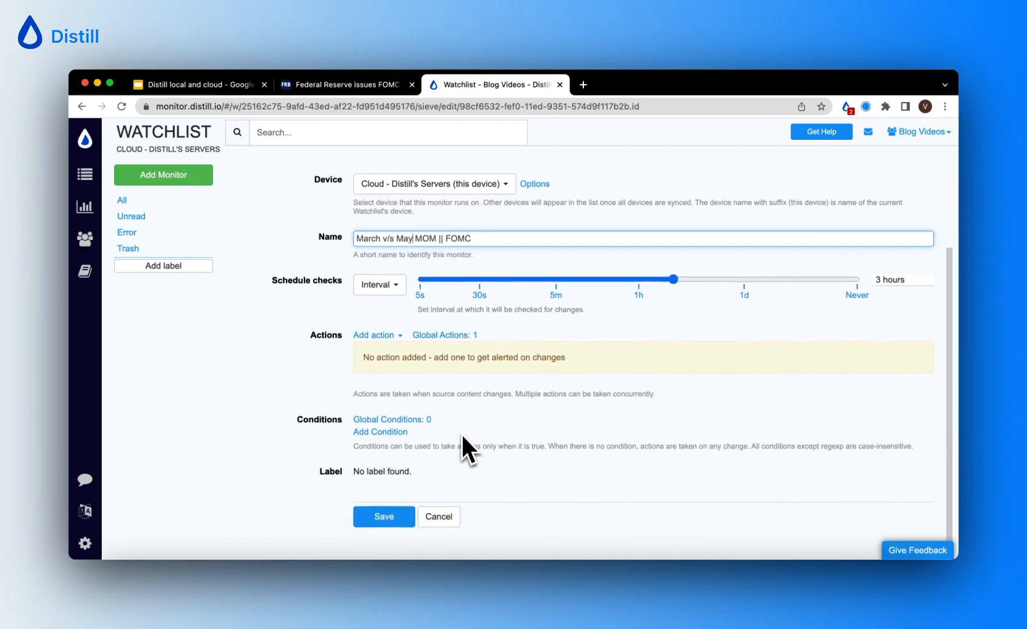
click(381, 515)
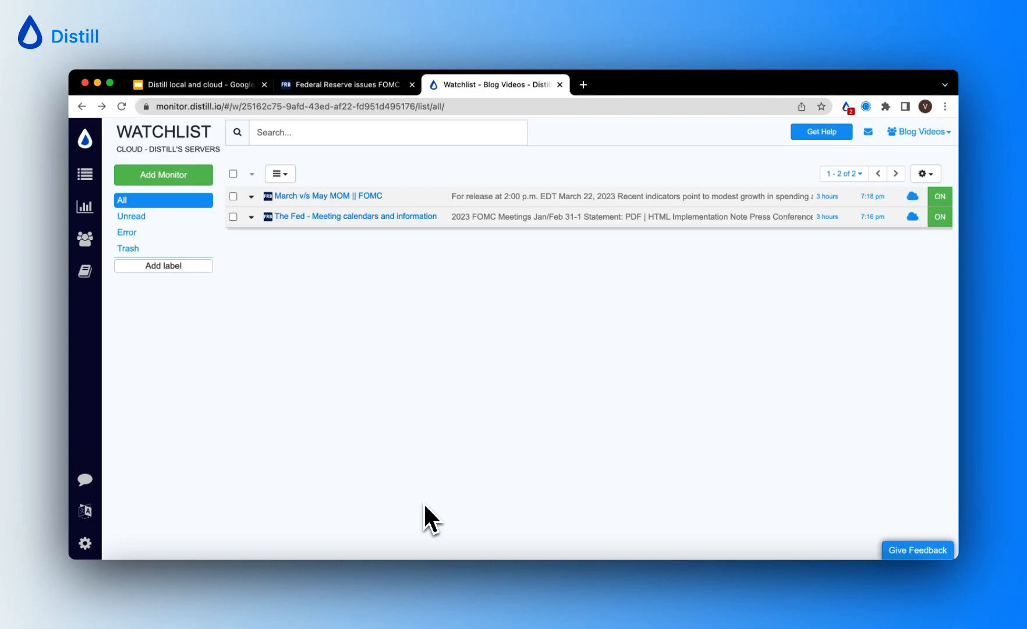
Step: Run a check on the March v/s May MOM || FOMC monitor and examine the highlighted changes in the statement text
click(234, 196)
click(285, 174)
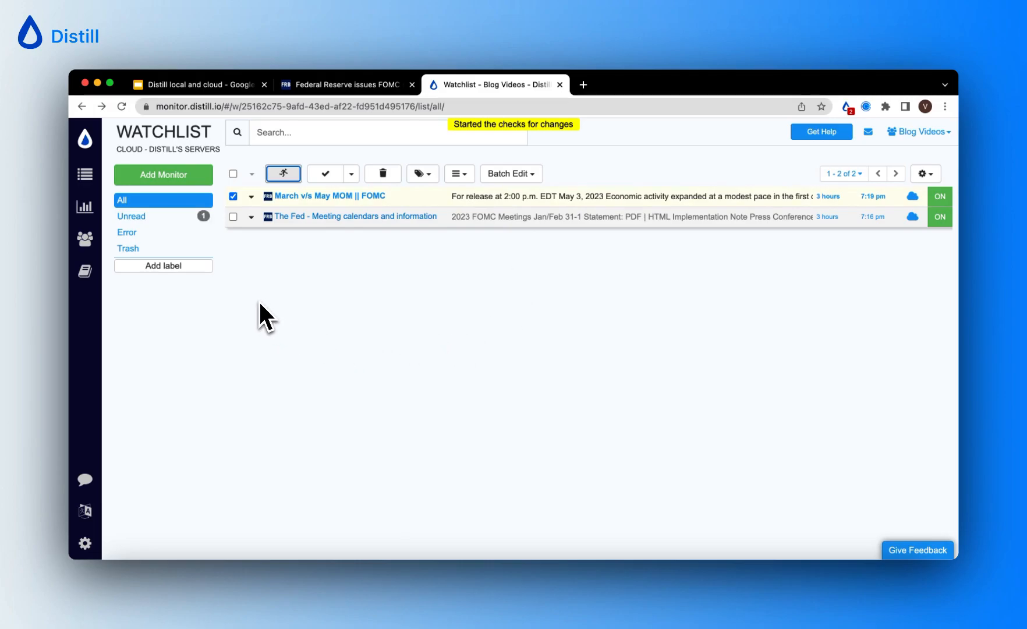
click(536, 198)
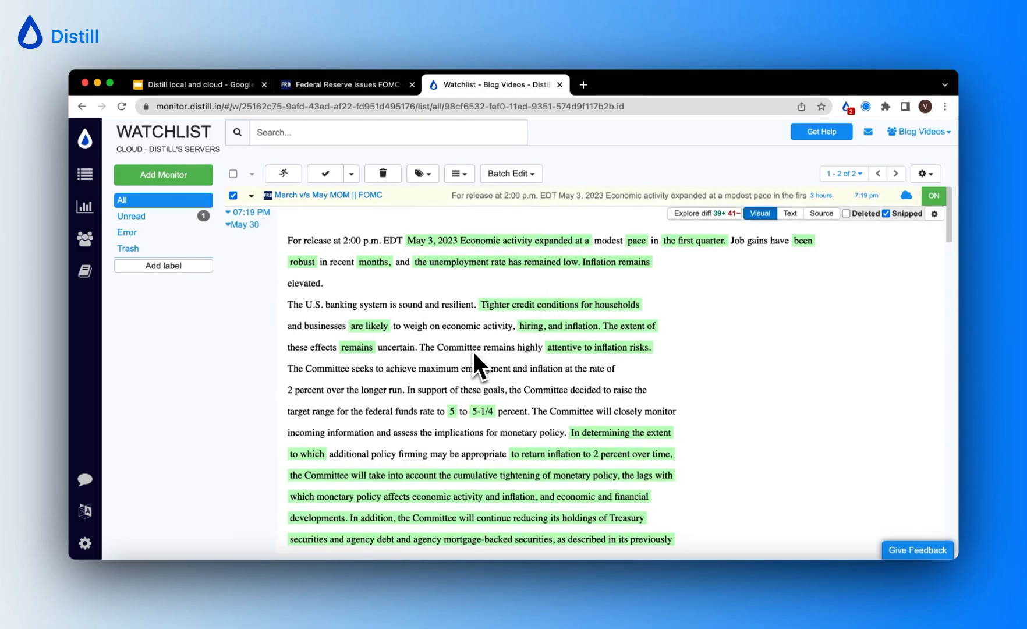
scroll(473, 352, down, 1)
scroll(473, 352, down, 1)
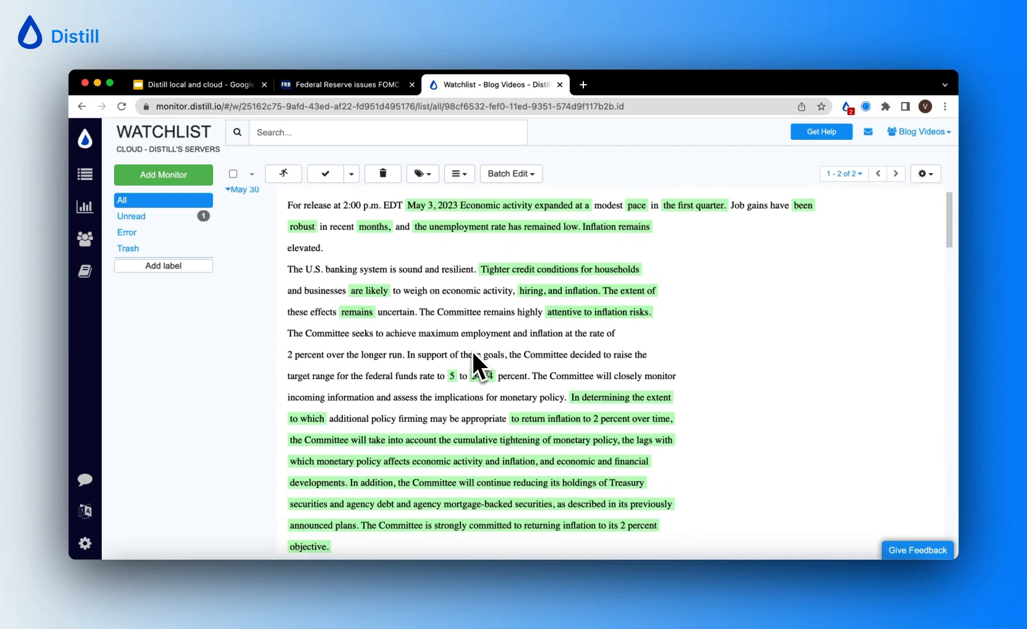
scroll(472, 353, up, 2)
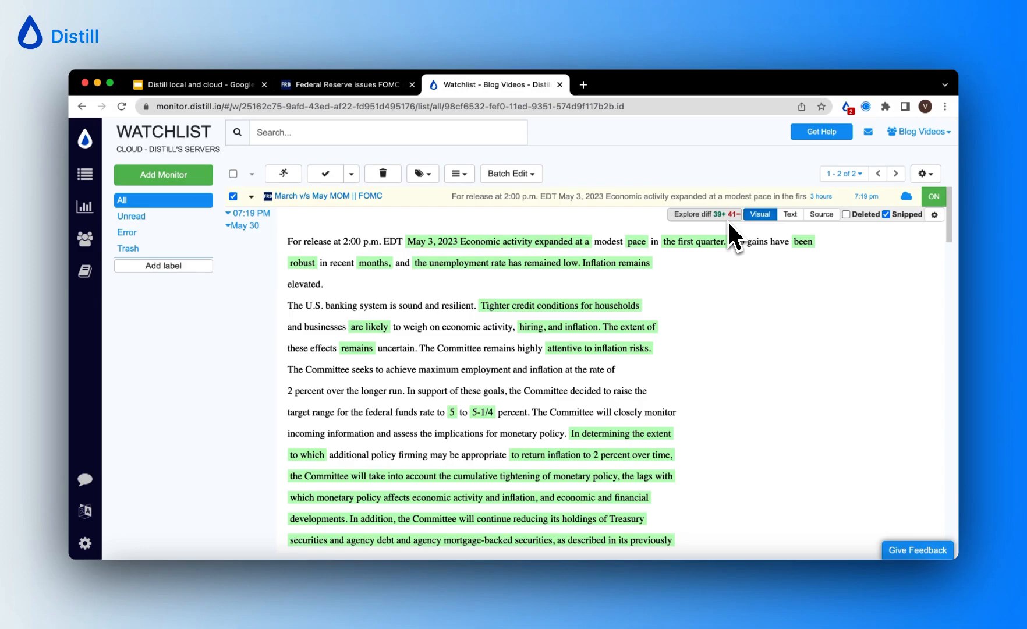
click(599, 202)
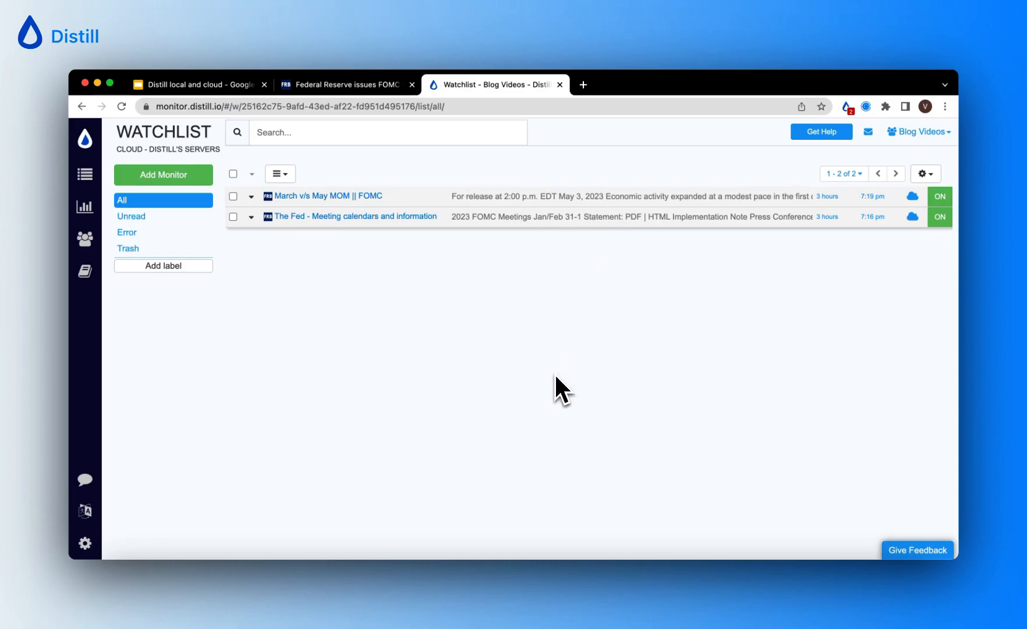
Step: Go back from the May statement PDF to the Federal Reserve's FOMC meeting calendars page
click(354, 85)
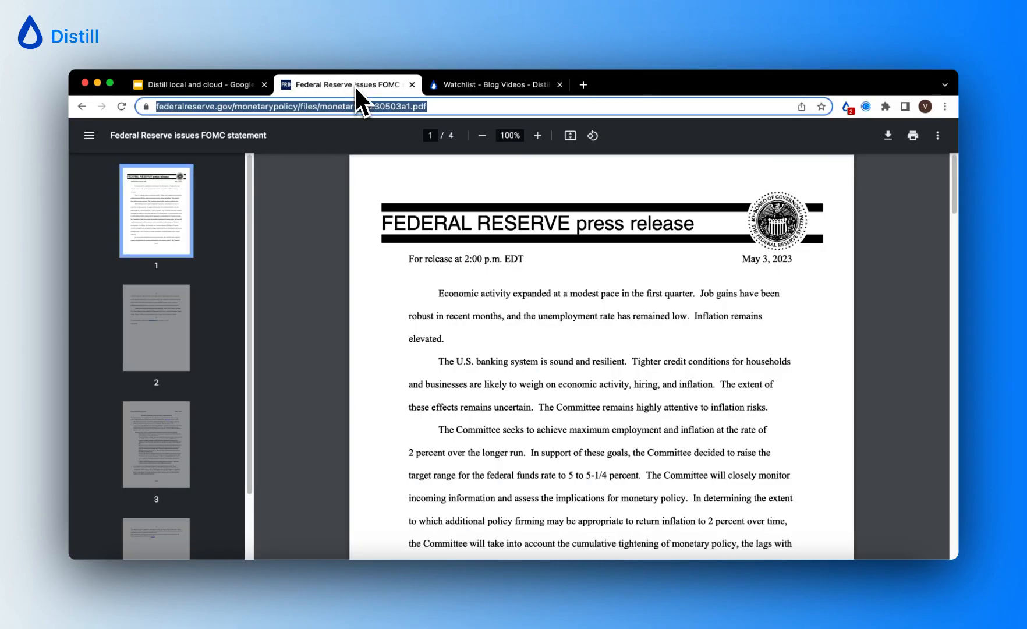
click(82, 106)
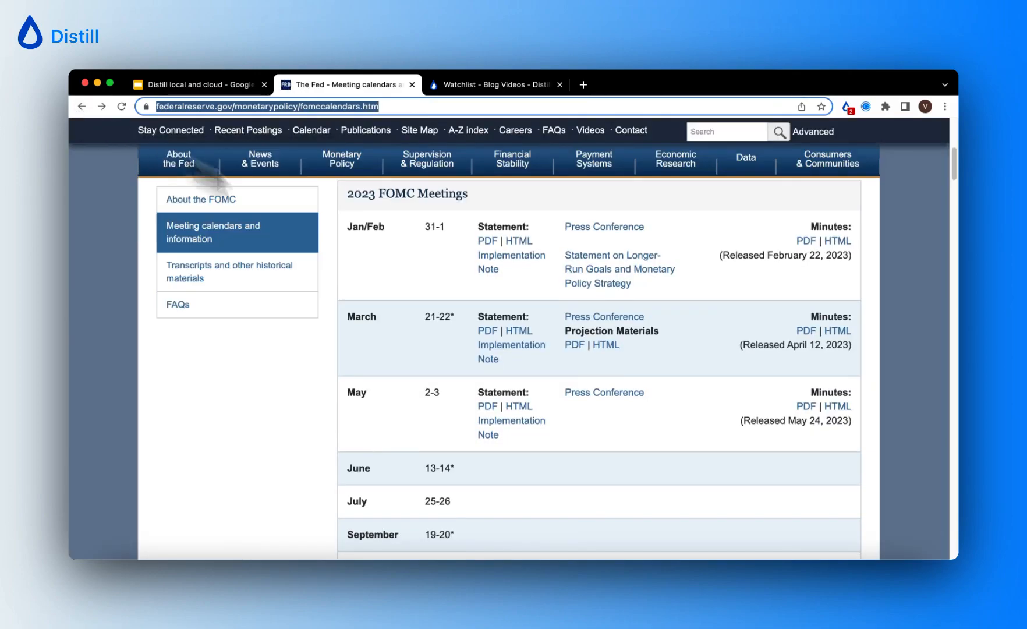